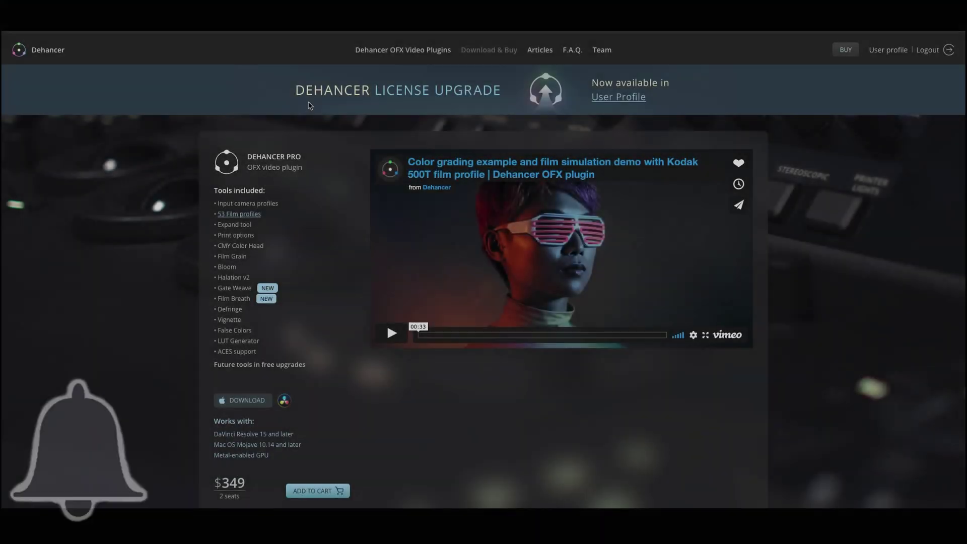
- Add the Dehancer Pro license to the cart and proceed to checkout
scroll(338, 146, "down", 3)
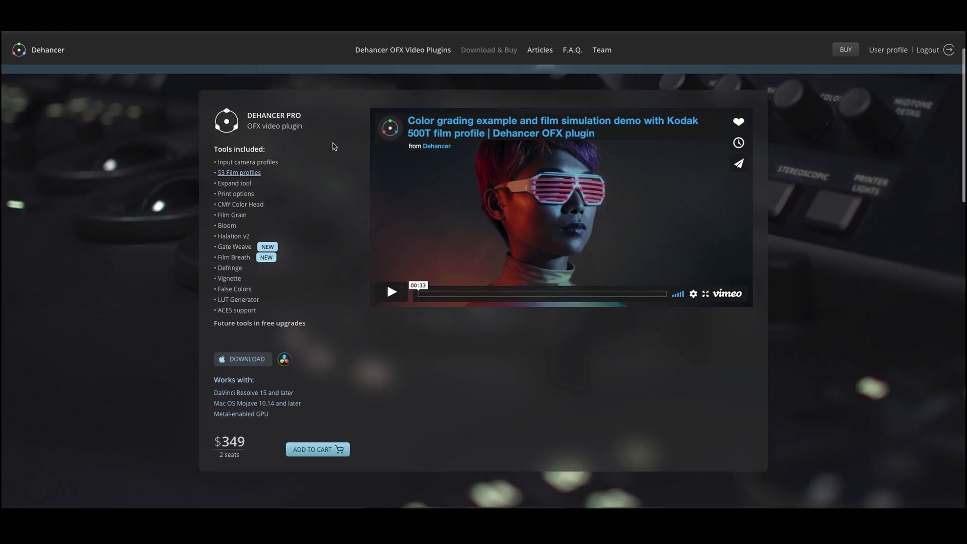
scroll(334, 147, "down", 2)
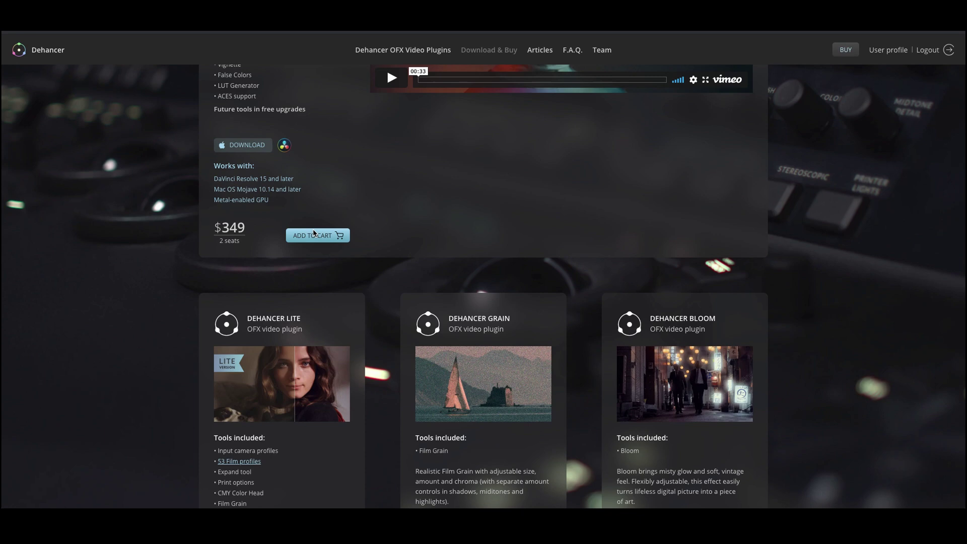
left_click(314, 235)
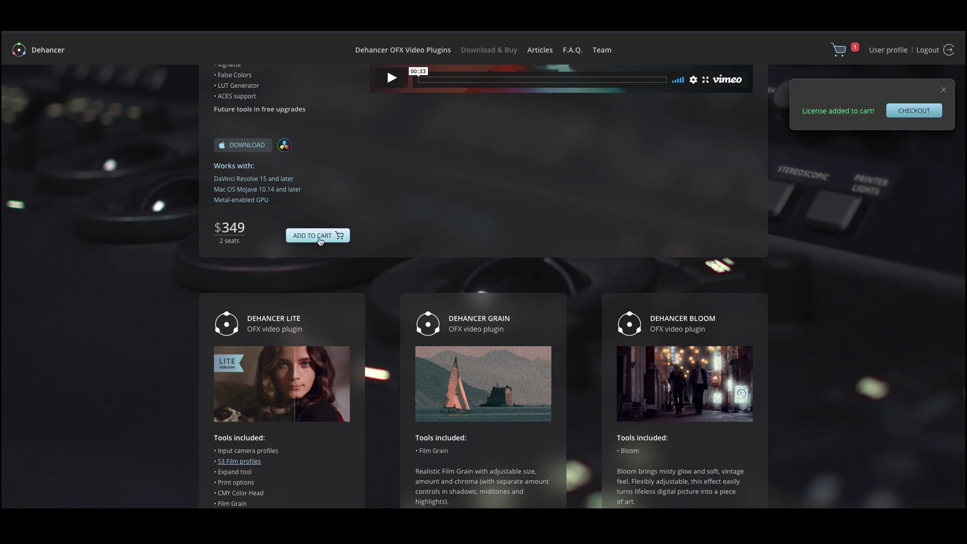
left_click(907, 113)
- Apply promo code TAP for a 10% discount, bringing the total to $314.10
left_click(316, 233)
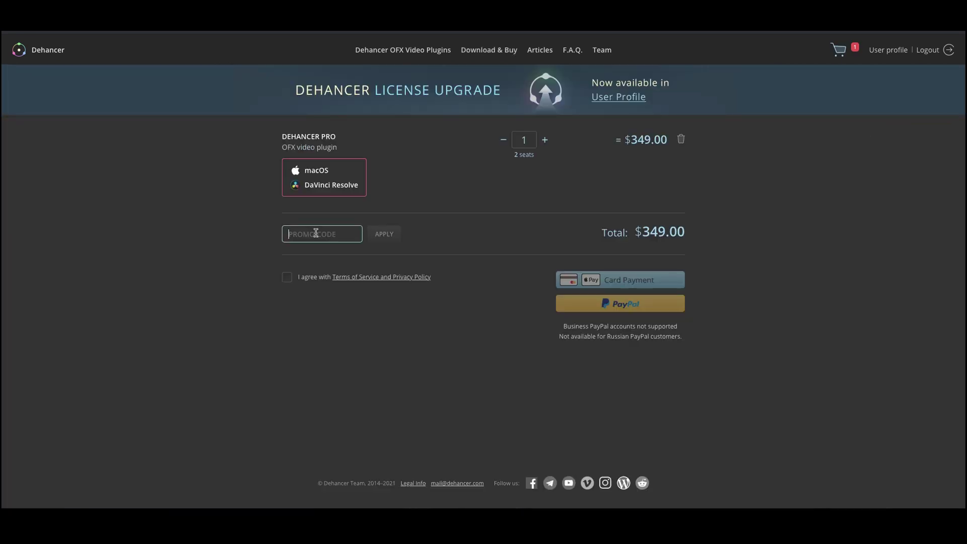
type("TAP")
left_click(386, 236)
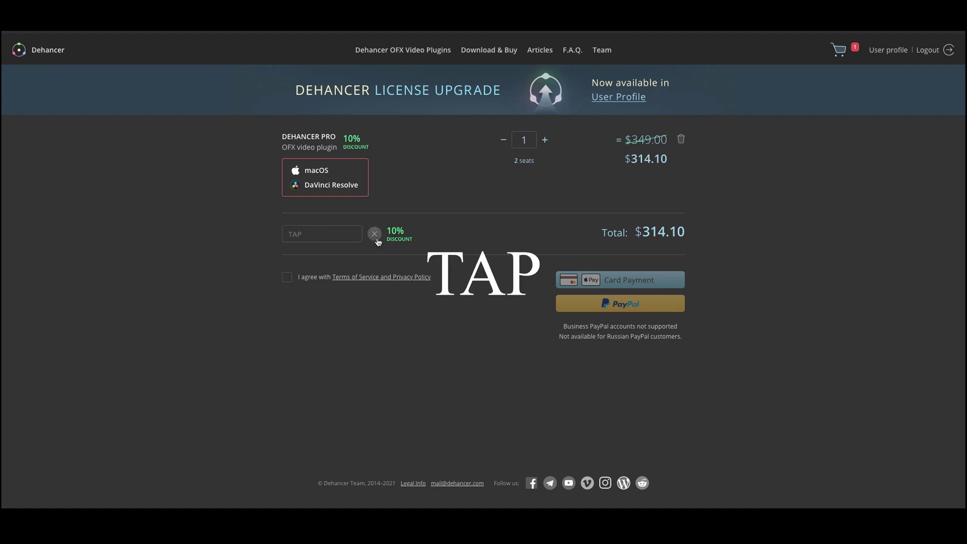
- Accept the terms, then preview clips 05–07 and settle on watch clip 08
left_click(287, 279)
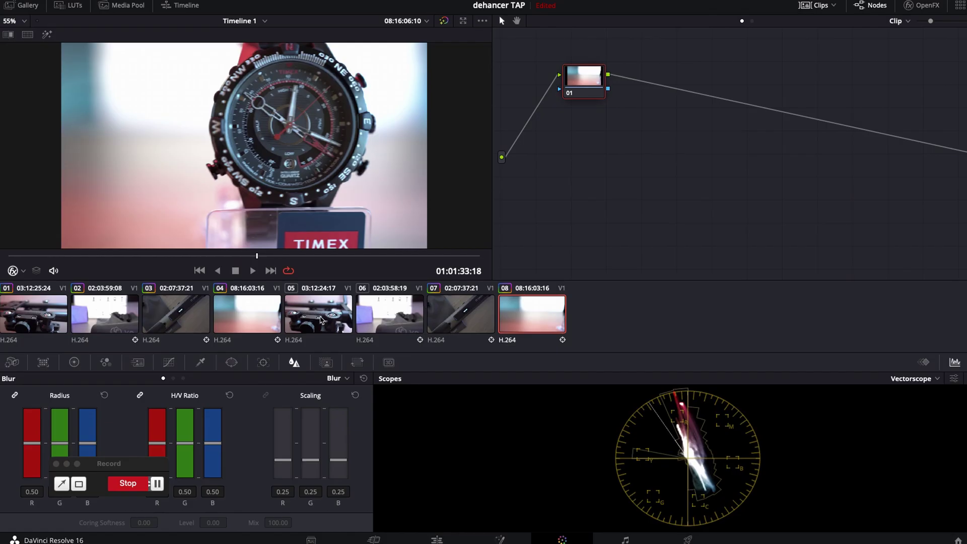
left_click(320, 320)
left_click(381, 327)
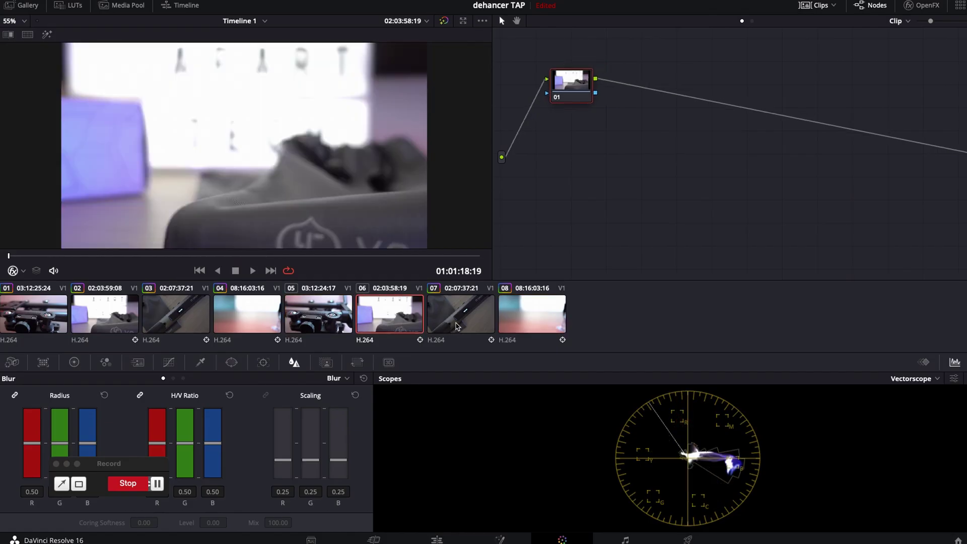
left_click(457, 327)
left_click(504, 316)
left_click(310, 256)
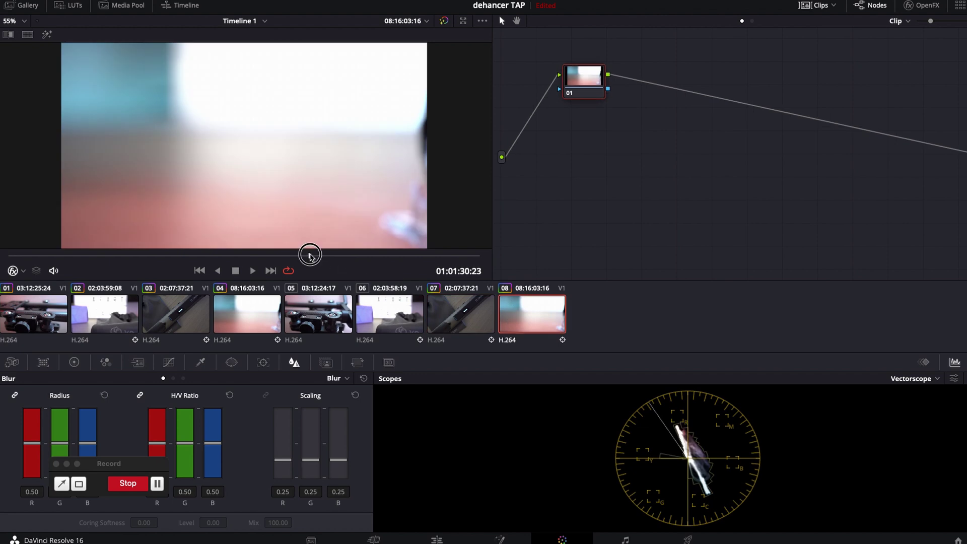
left_click_drag(576, 89, 577, 90)
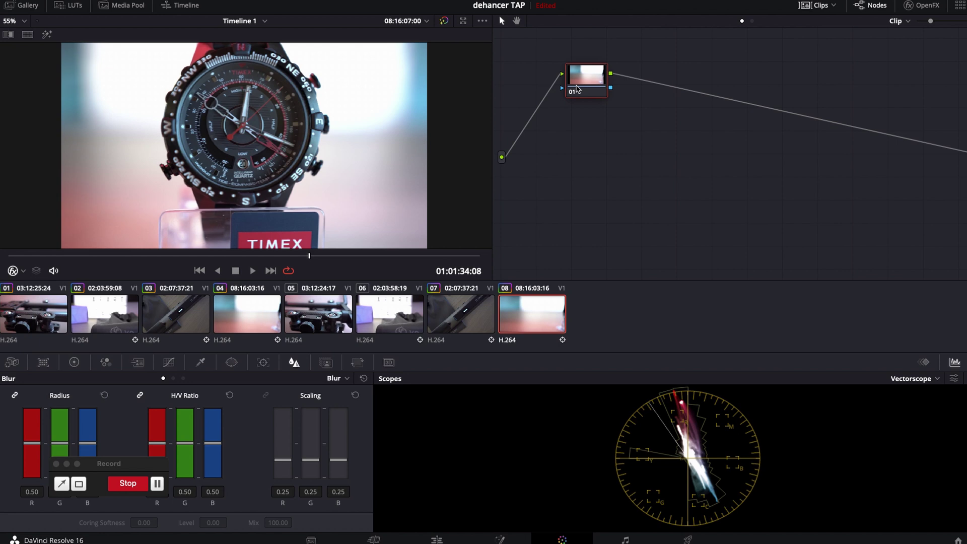
- Drag Dehancer Pro 3.4.0 from the OpenFX library onto node 01
left_click(922, 6)
scroll(840, 118, "up", 15)
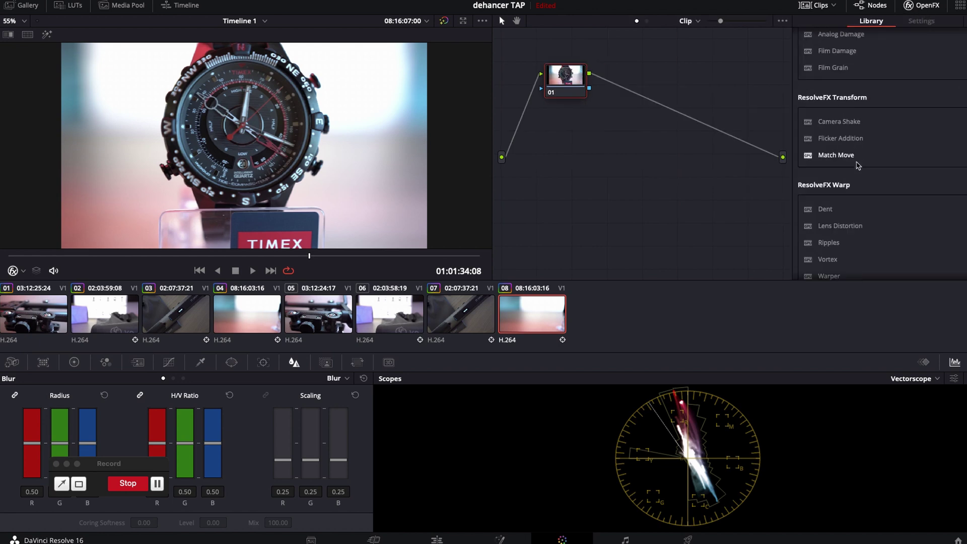
scroll(858, 165, "down", 15)
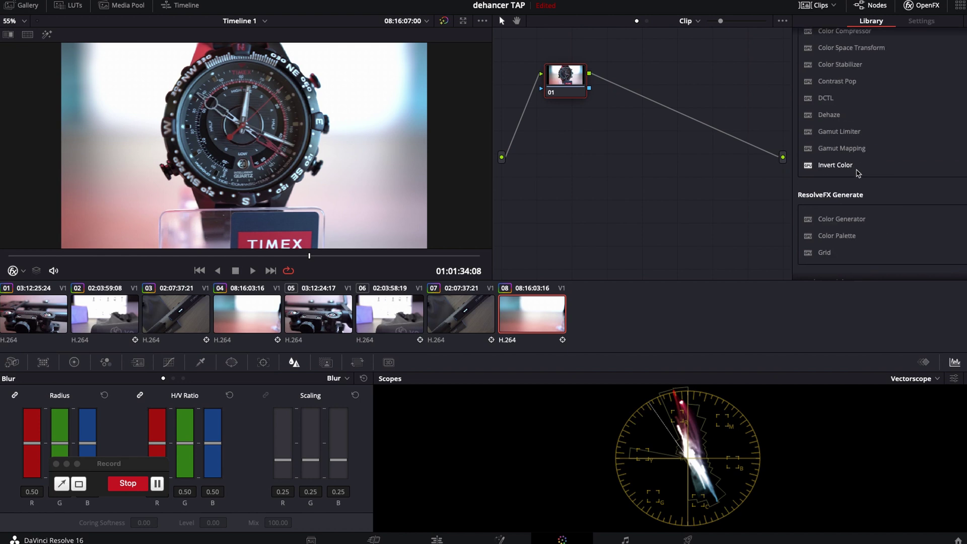
left_click_drag(828, 262, 570, 79)
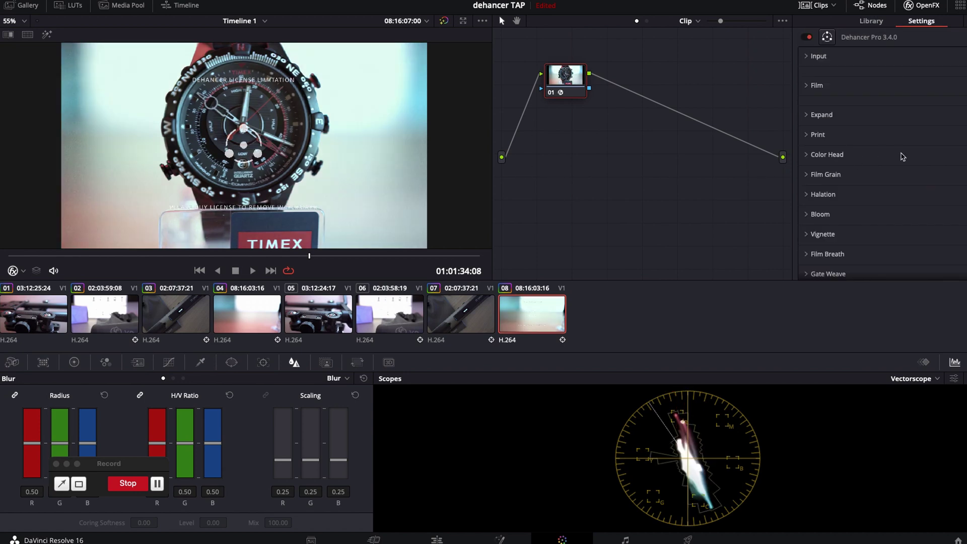
- Hide the clip thumbnails to enlarge the viewer and open Dehancer's License Info
left_click(818, 5)
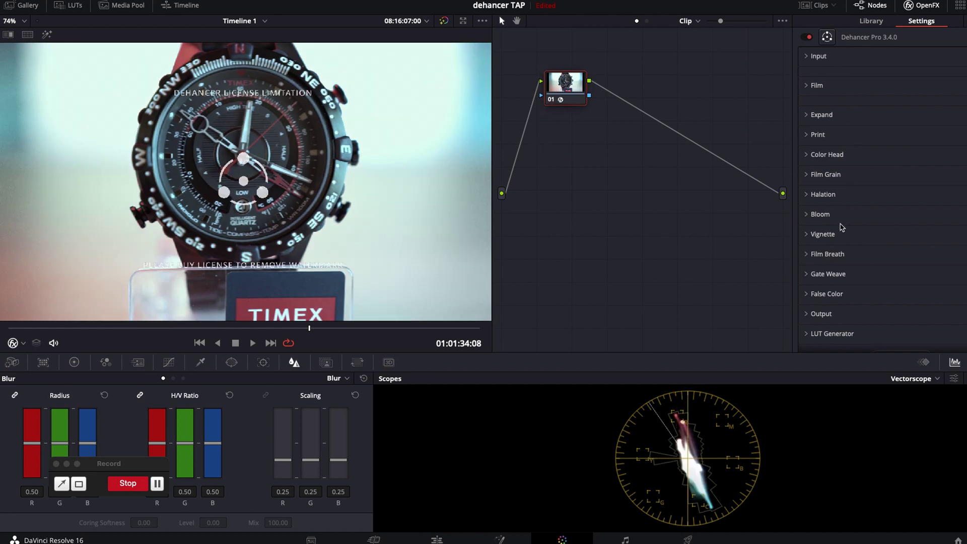
scroll(833, 191, "down", 2)
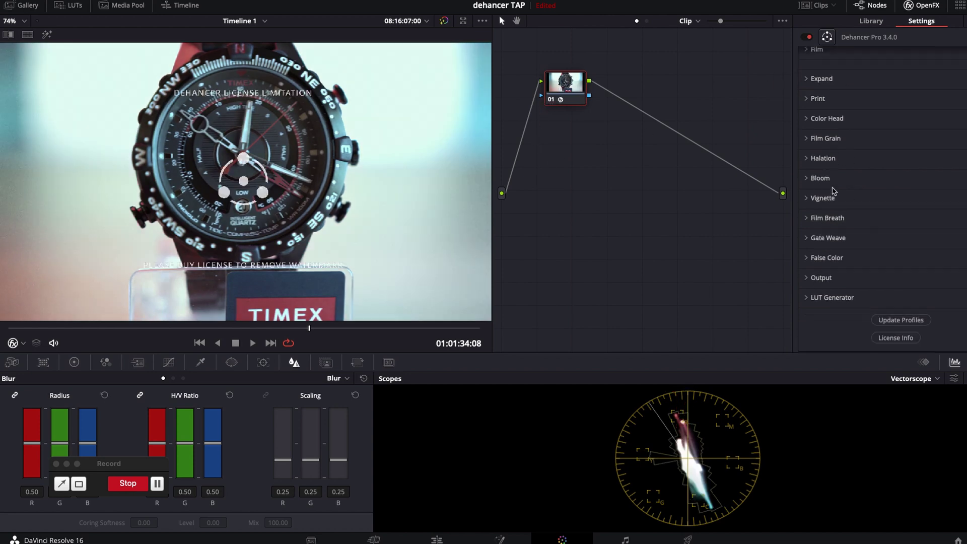
left_click(896, 341)
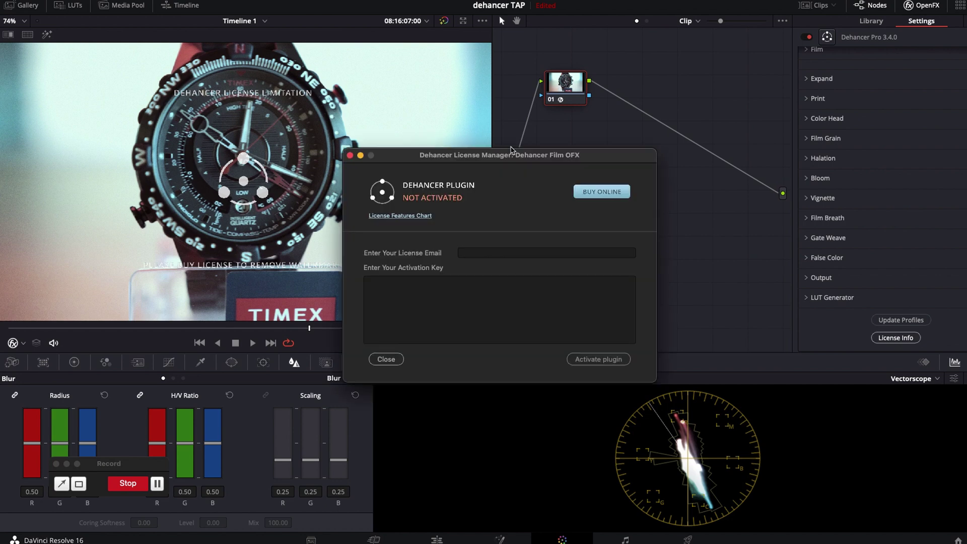
- Enter the license email and paste the activation key, activate the plugin, and close
left_click(484, 253)
key("Tab")
key("super+v")
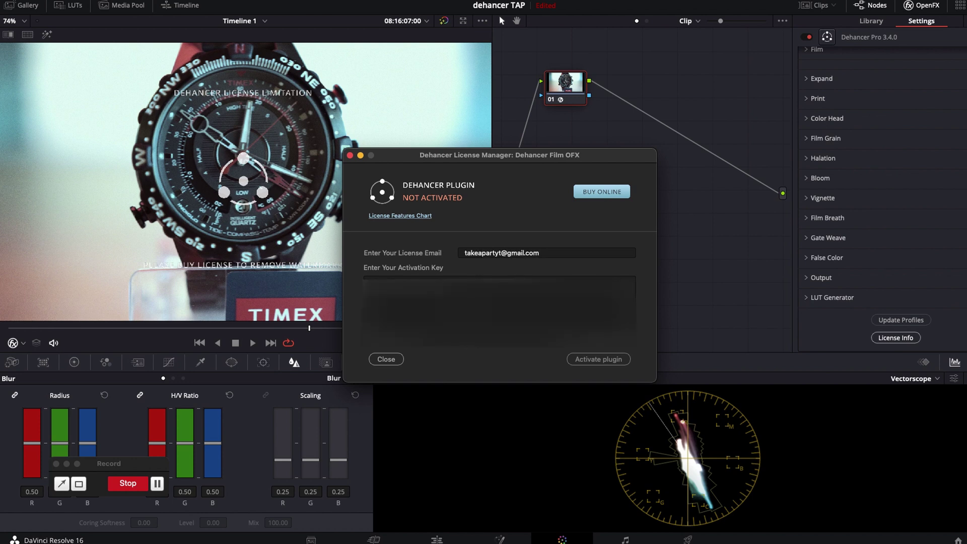
left_click(610, 360)
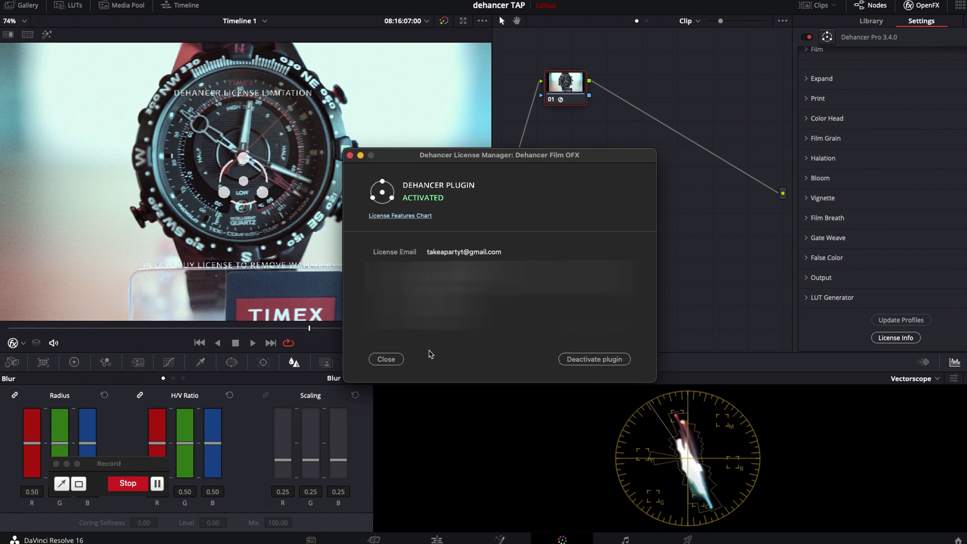
left_click(386, 359)
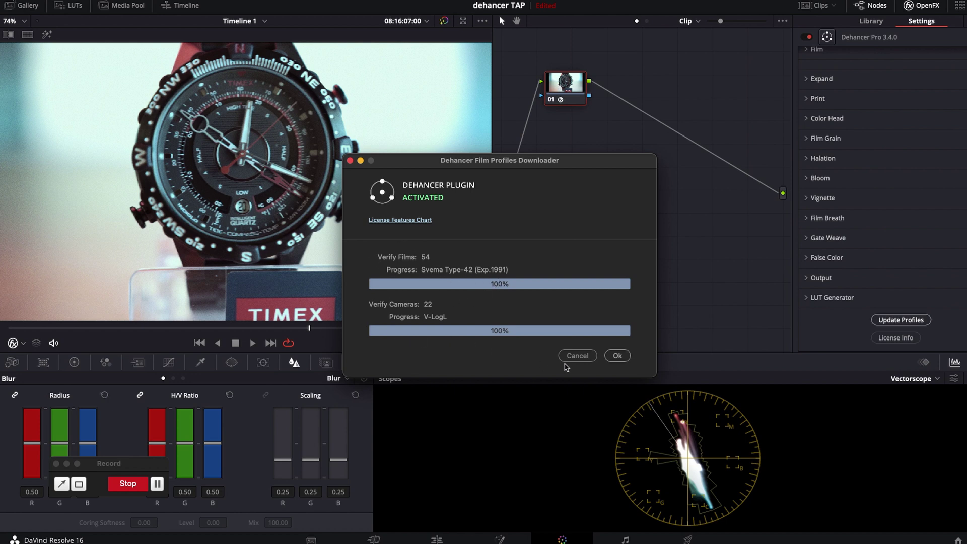
- Confirm the completed film profile download with Ok
left_click(618, 356)
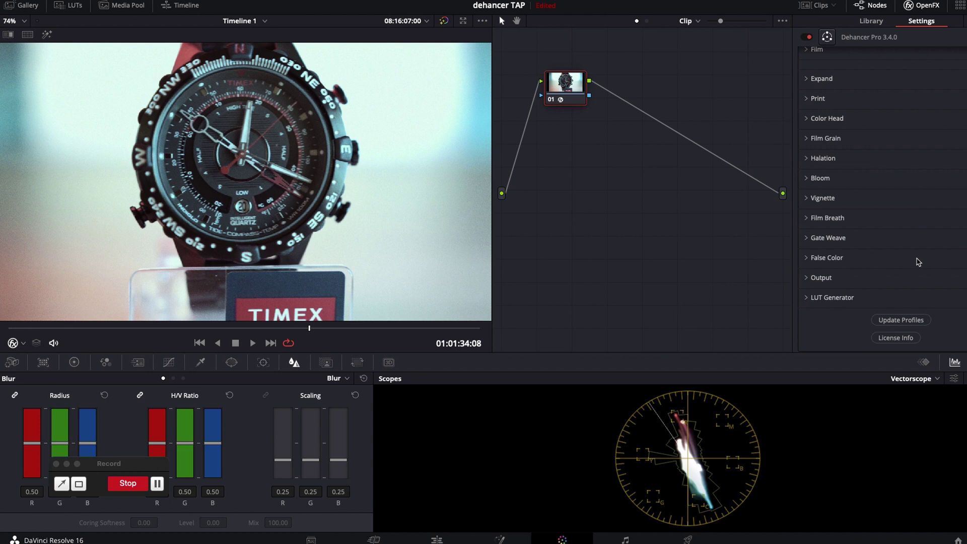
- Expand the Film, Expand, Print and Color Head sections, leaving Input collapsed
scroll(919, 262, "up", 2)
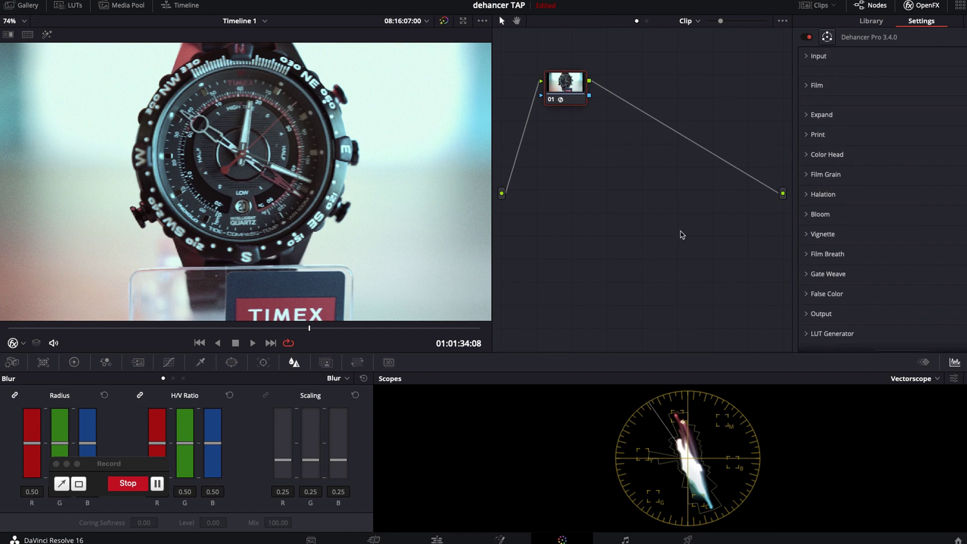
left_click(807, 57)
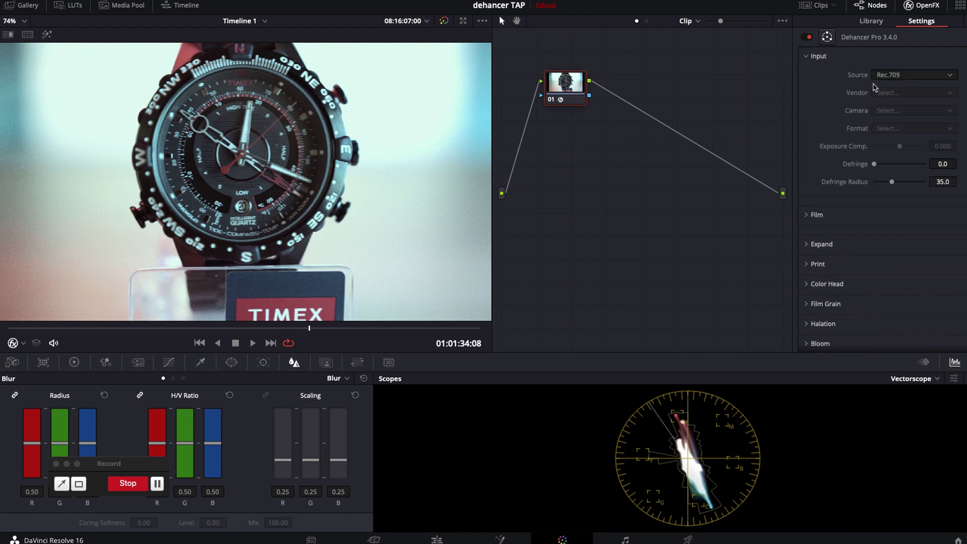
left_click(807, 59)
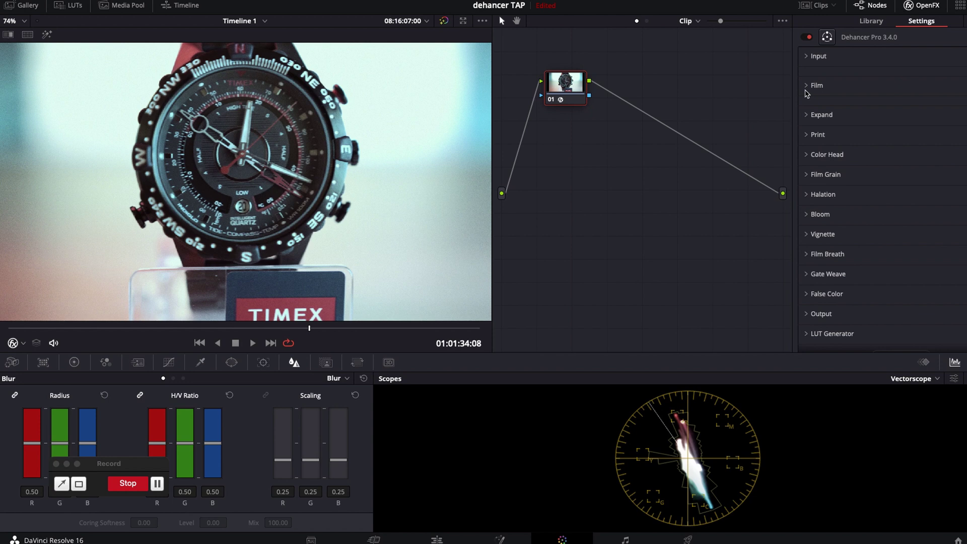
left_click(806, 89)
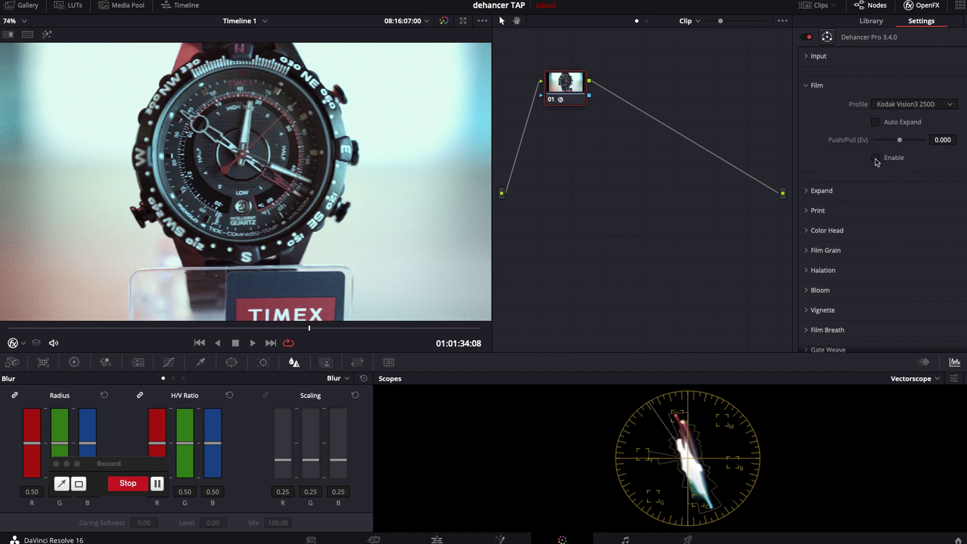
left_click(806, 191)
scroll(860, 228, "down", 3)
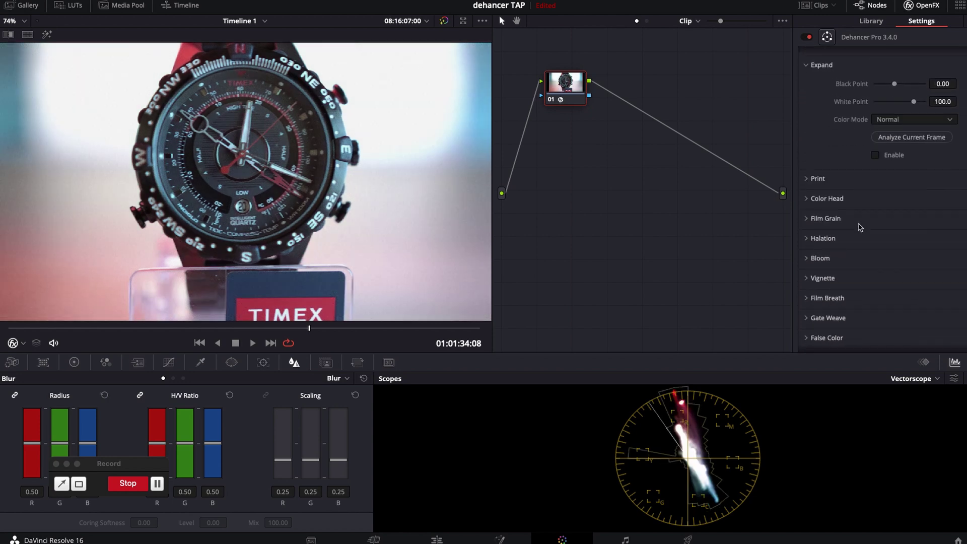
left_click(817, 151)
scroll(809, 148, "down", 3)
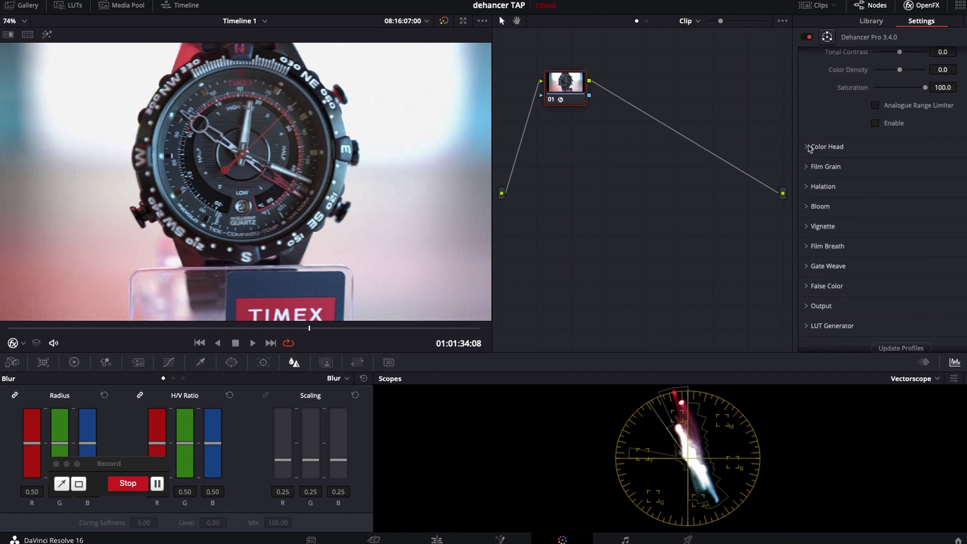
left_click(808, 147)
- Expand the Film Grain, Halation, Bloom and Vignette sections
scroll(876, 212, "down", 3)
left_click(875, 207)
scroll(841, 205, "down", 3)
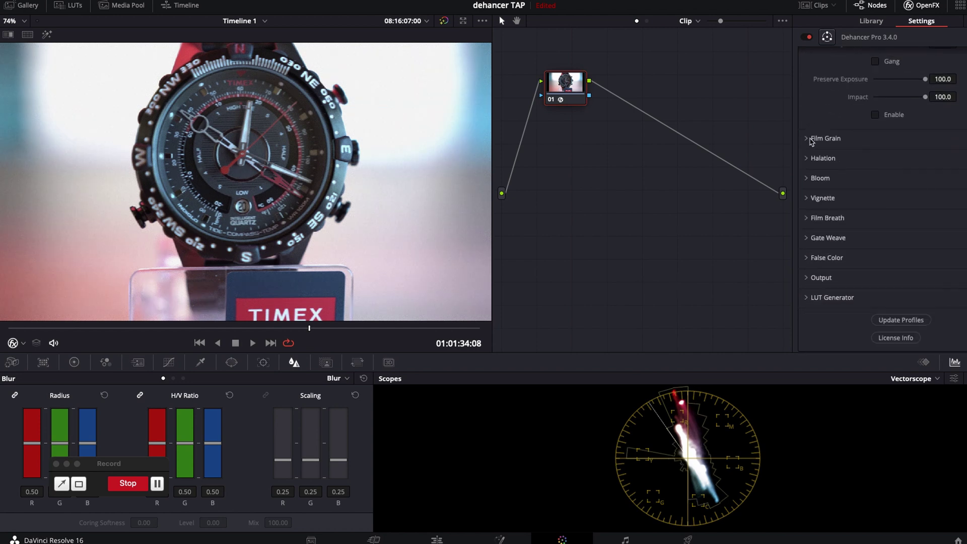
left_click(812, 135)
scroll(856, 272, "down", 3)
left_click(821, 192)
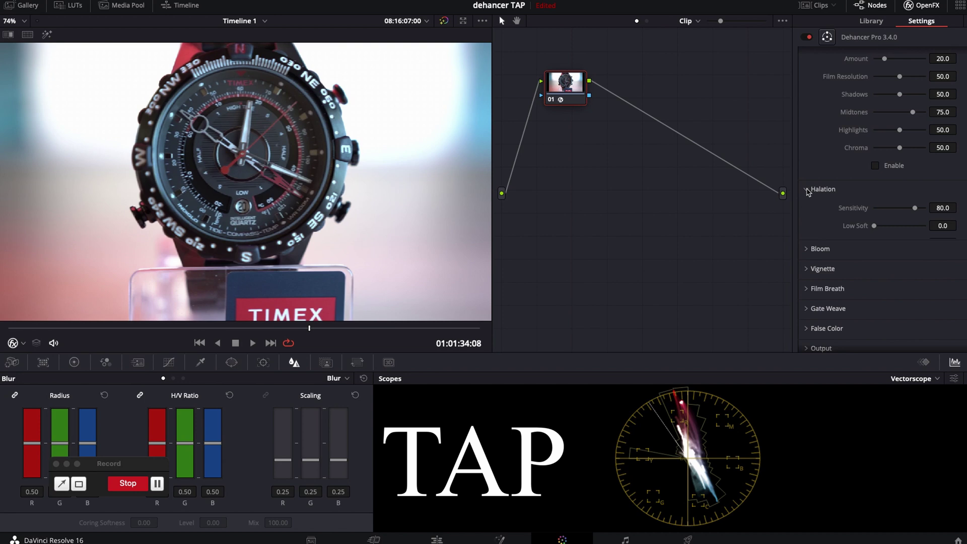
scroll(826, 242, "down", 4)
left_click(808, 261)
scroll(826, 242, "down", 3)
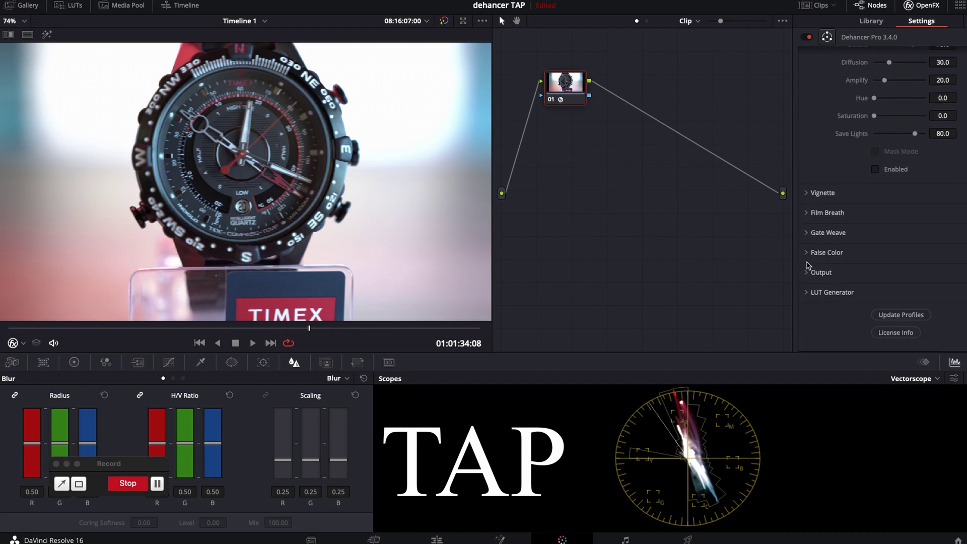
left_click(805, 190)
- Expand Film Breath, Gate Weave, False Color, Output and LUT Generator, then return to top
scroll(806, 202, "down", 2)
left_click(807, 213)
scroll(807, 215, "down", 3)
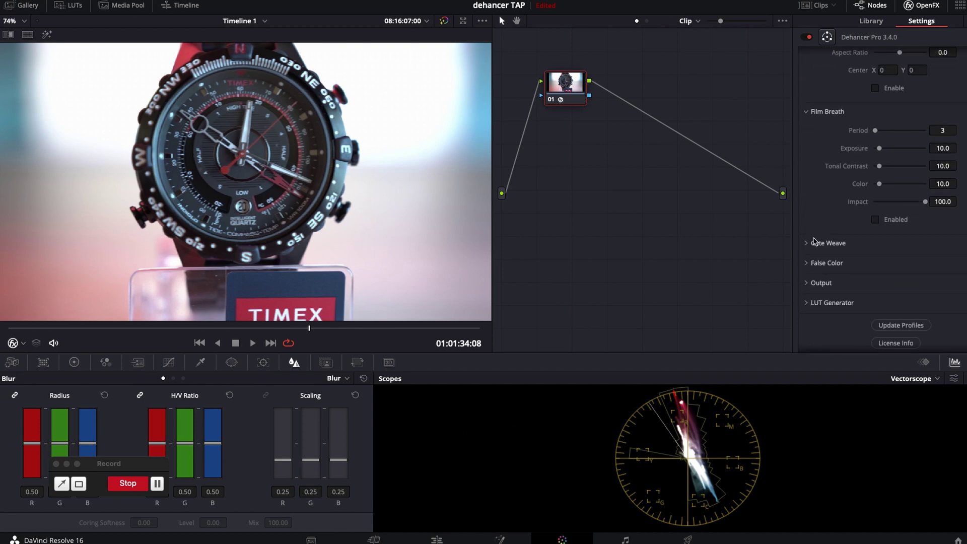
left_click(806, 238)
scroll(806, 236, "down", 3)
left_click(808, 253)
scroll(808, 254, "down", 1)
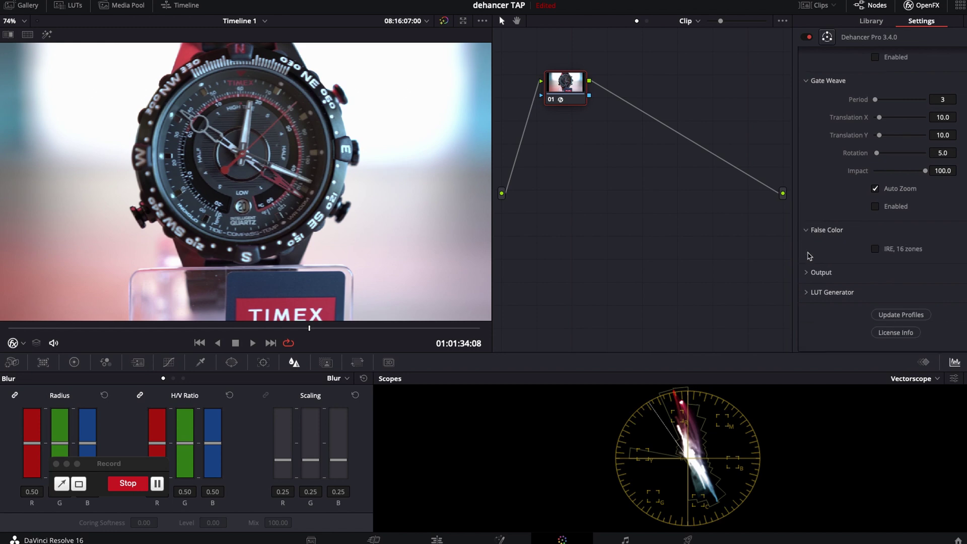
left_click(807, 272)
left_click(808, 293)
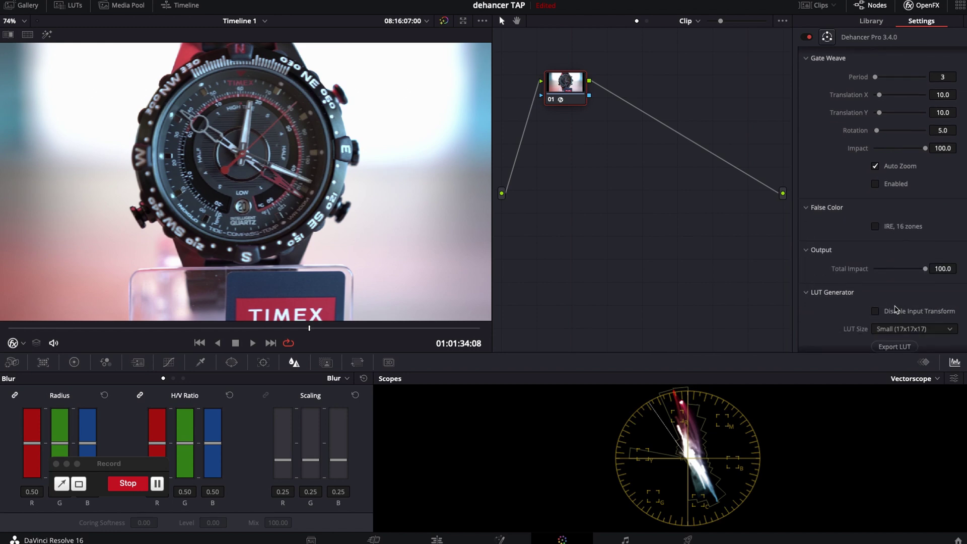
scroll(891, 302, "up", 15)
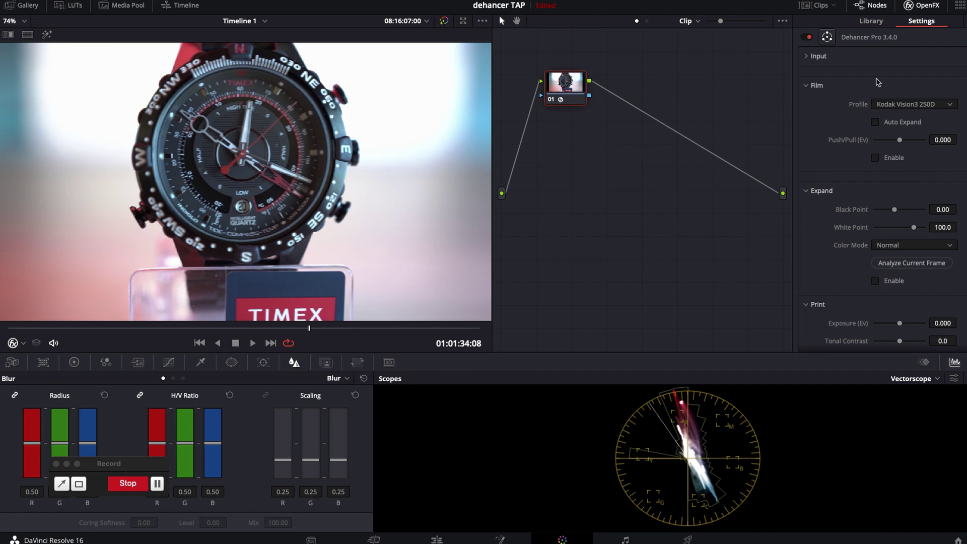
- Set Dehancer's input source to Choose Camera, vendor Sony, camera Sony Alpha 7 III
left_click(808, 56)
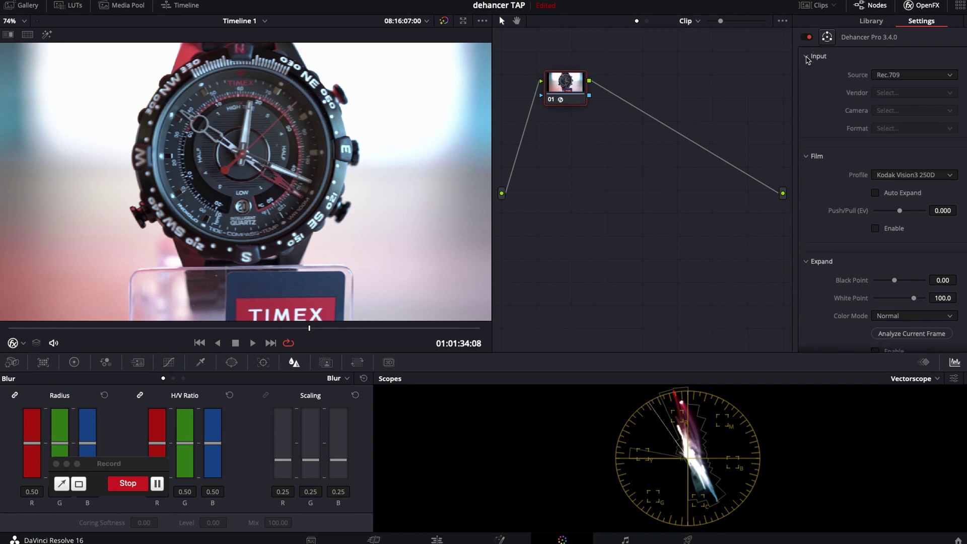
left_click(907, 76)
left_click(893, 128)
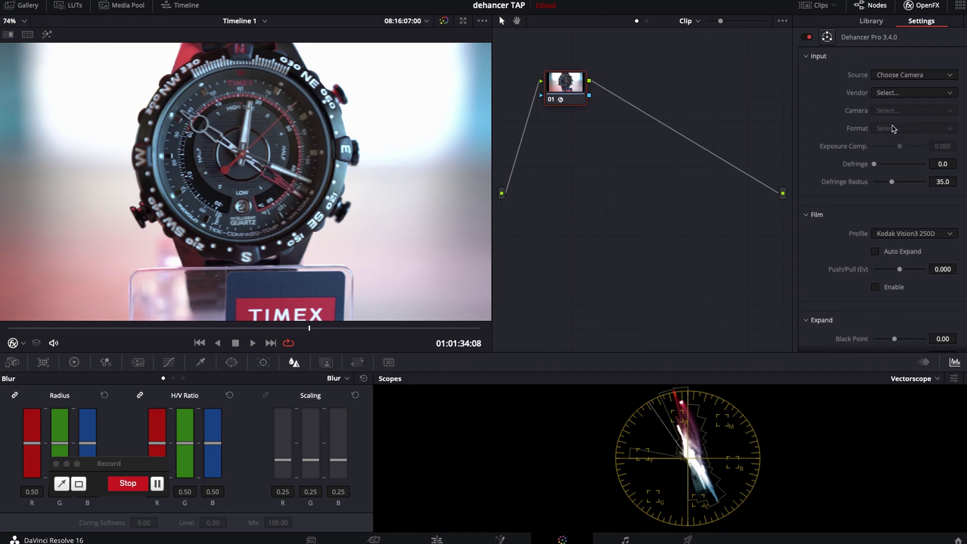
left_click(891, 77)
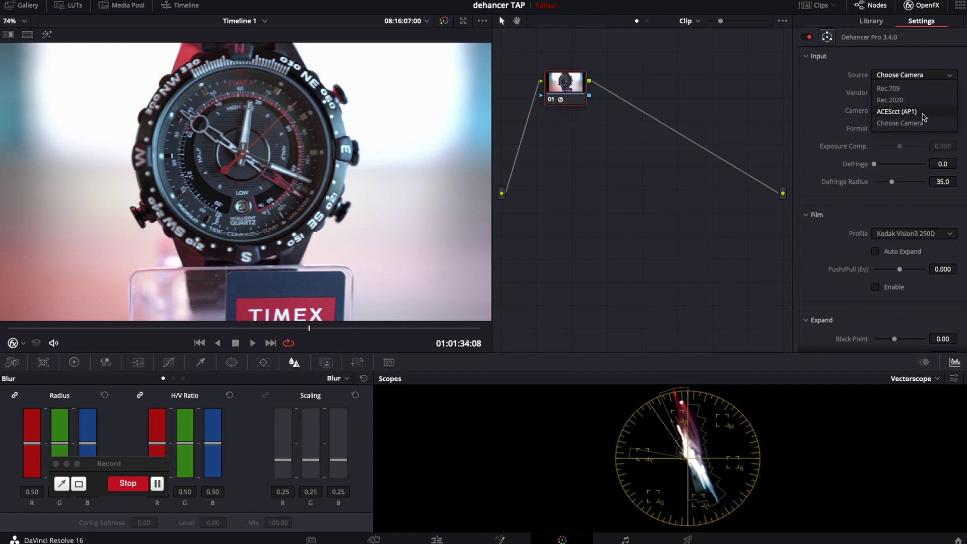
left_click(911, 125)
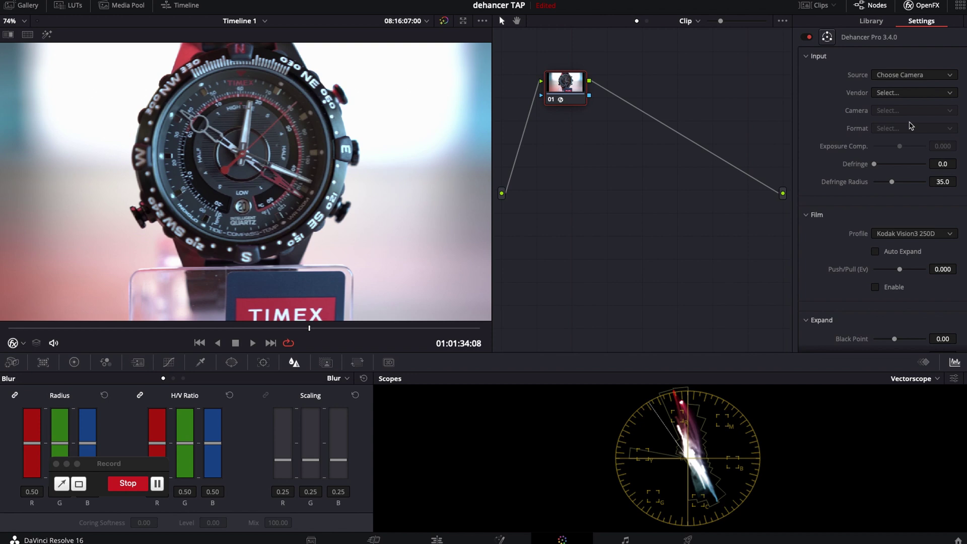
left_click(902, 95)
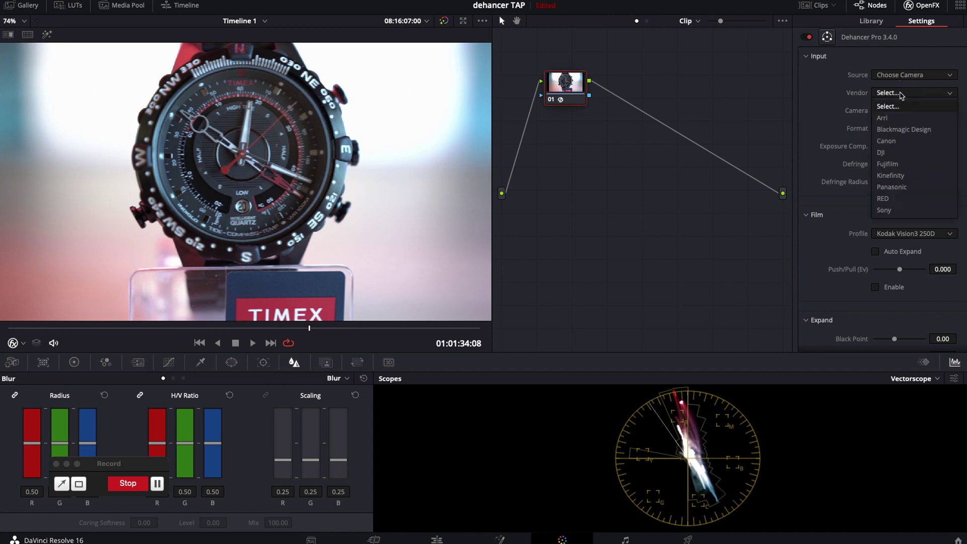
left_click(890, 213)
left_click(900, 113)
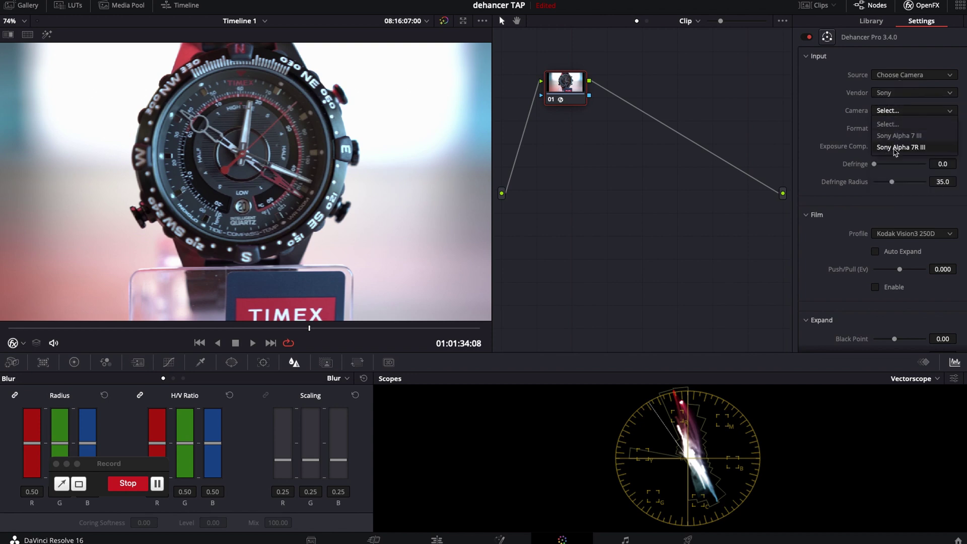
left_click(912, 135)
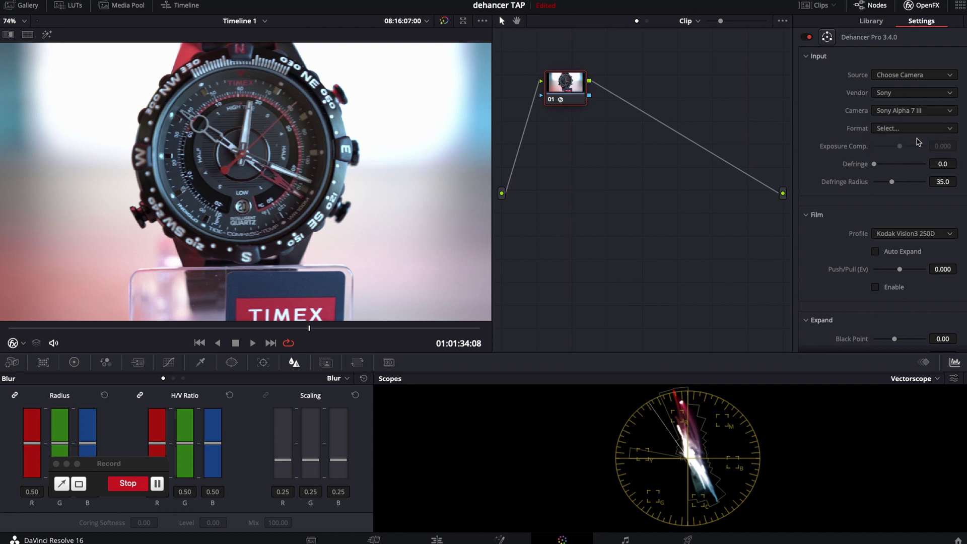
- Try HLG1 format and lower Exposure Comp., comparing node 01, then reset format to Select
left_click(886, 129)
left_click(884, 152)
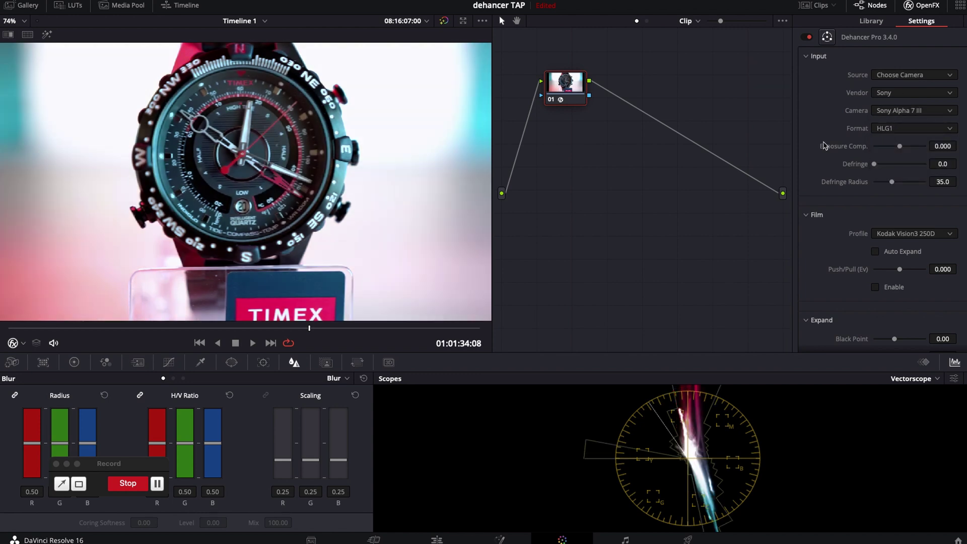
left_click(551, 100)
left_click(552, 100)
left_click_drag(896, 148, 898, 148)
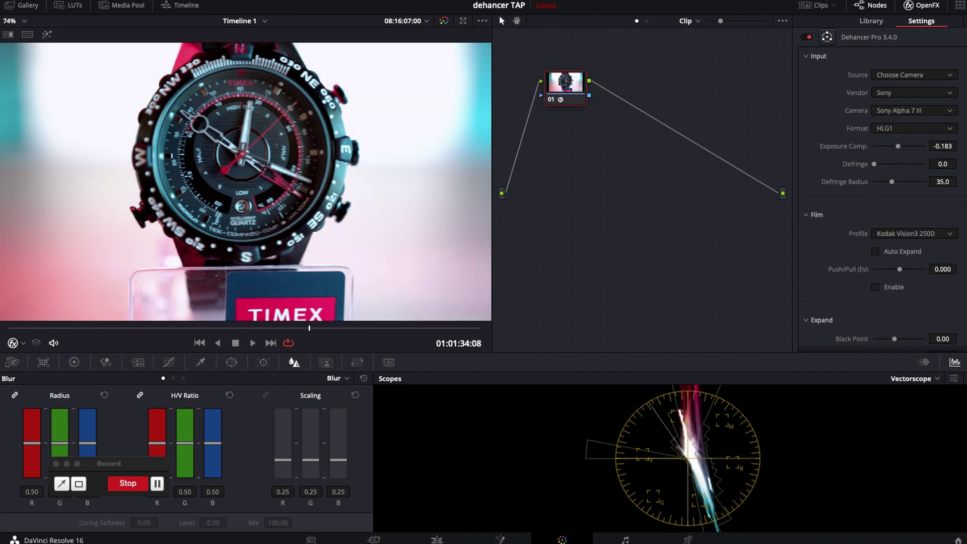
left_click(914, 127)
left_click(892, 143)
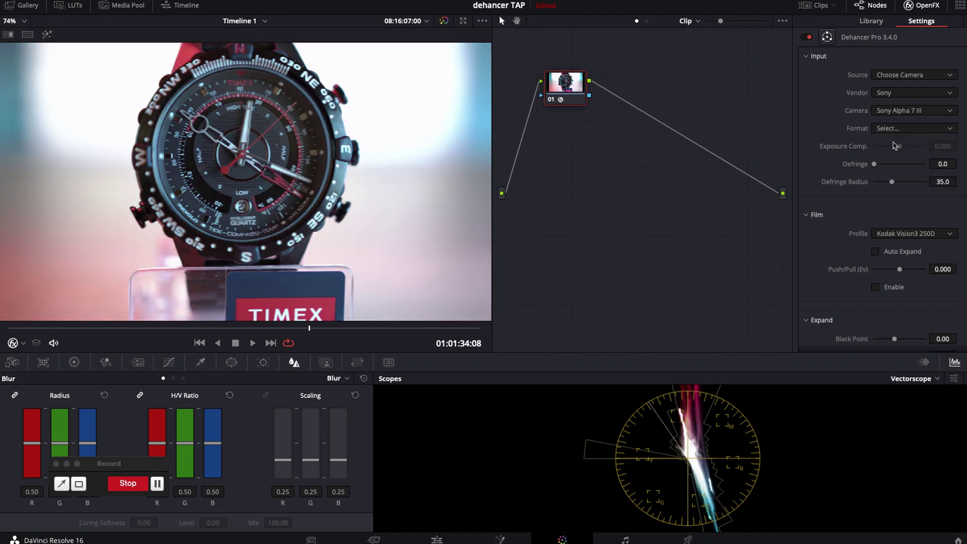
- Enable Film, switch the stock to Konica Centuria 100 DNP, then disable Film
scroll(926, 154, "down", 2)
scroll(926, 154, "down", 4)
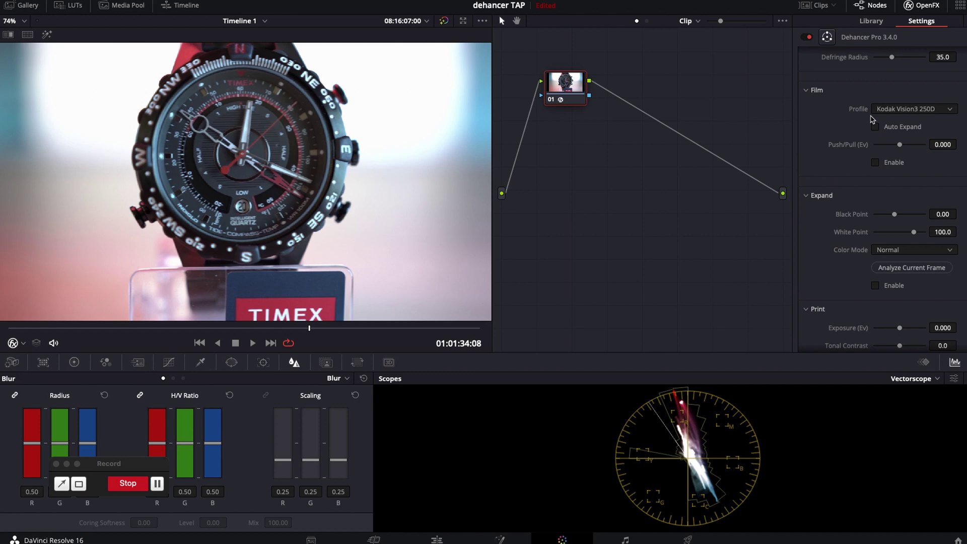
left_click(876, 162)
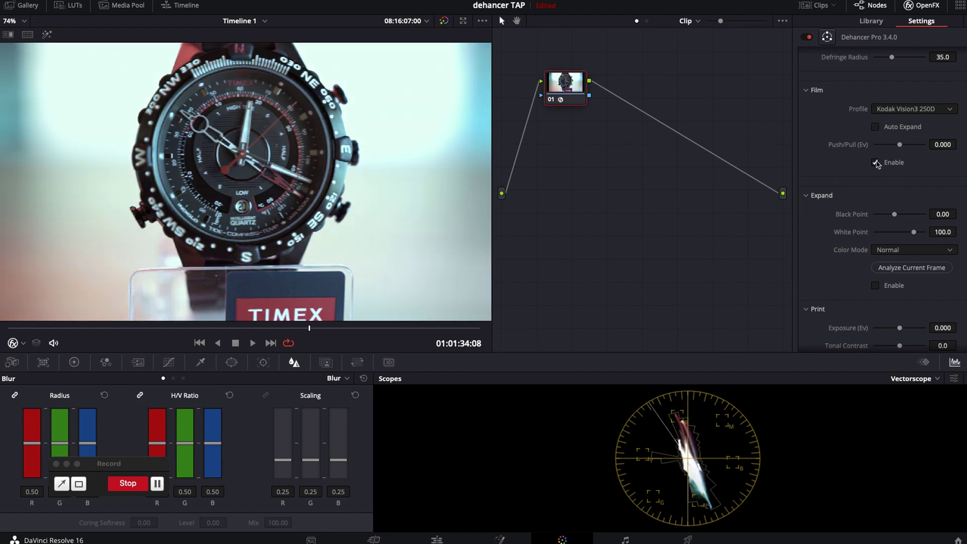
left_click(924, 110)
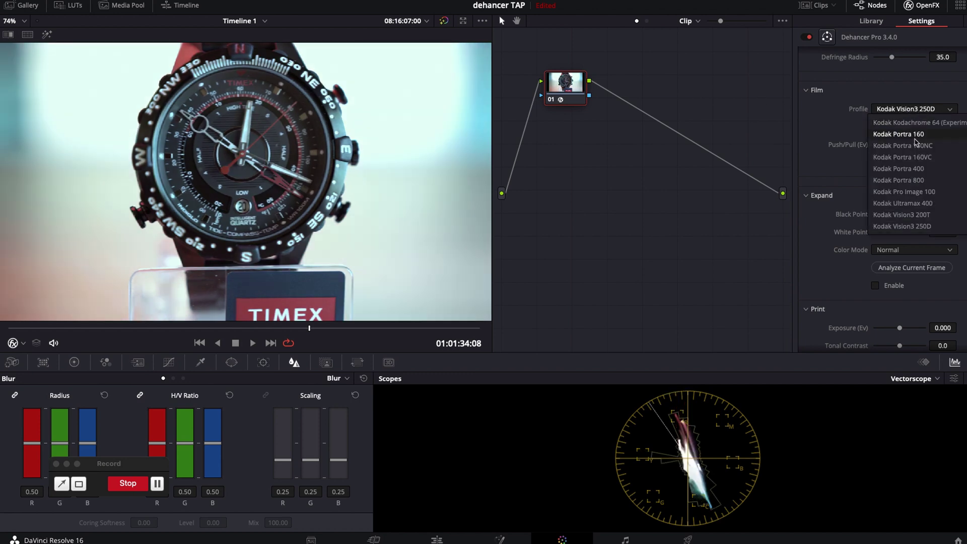
scroll(915, 142, "down", 6)
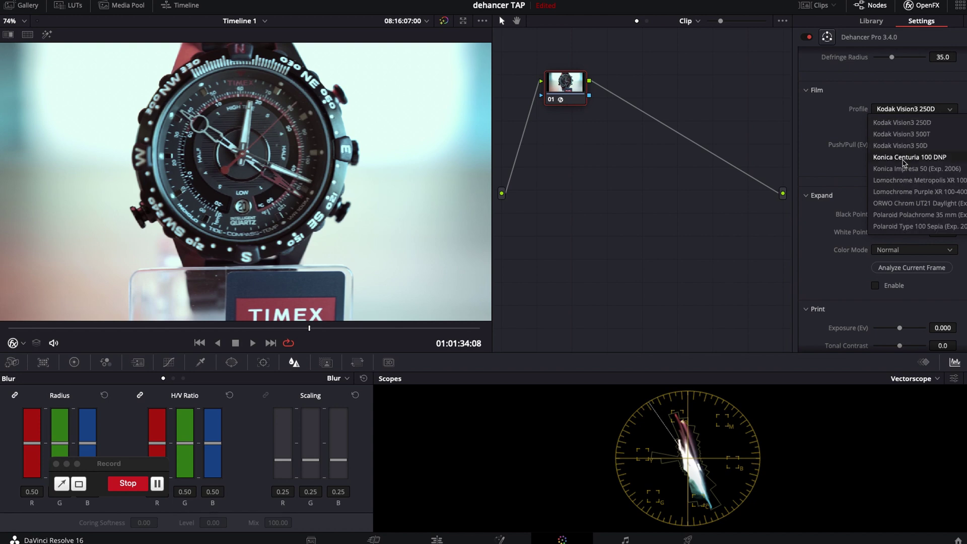
left_click(905, 158)
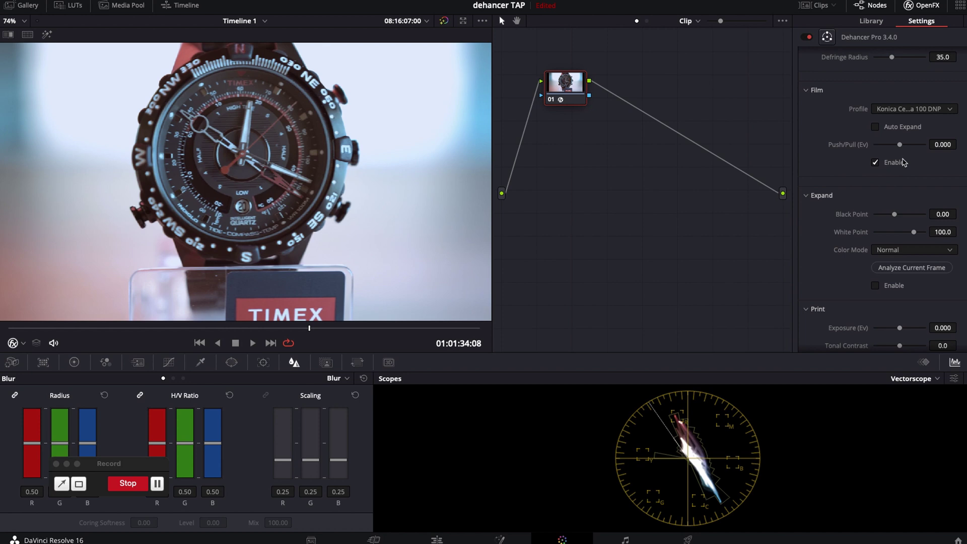
left_click(904, 162)
- Analyze the current frame for Expand black/white points 3.12 and 99.6, leaving Expand off
scroll(910, 158, "down", 2)
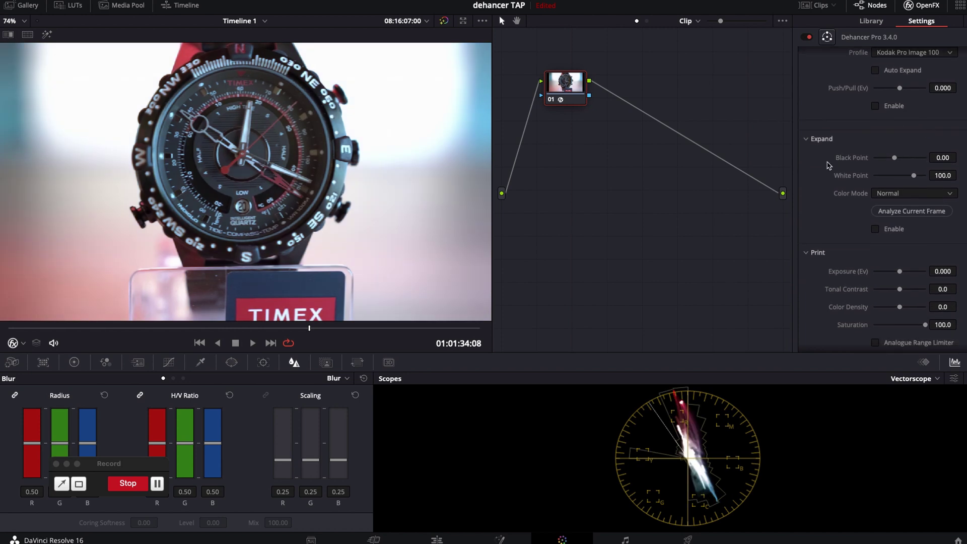
left_click(881, 212)
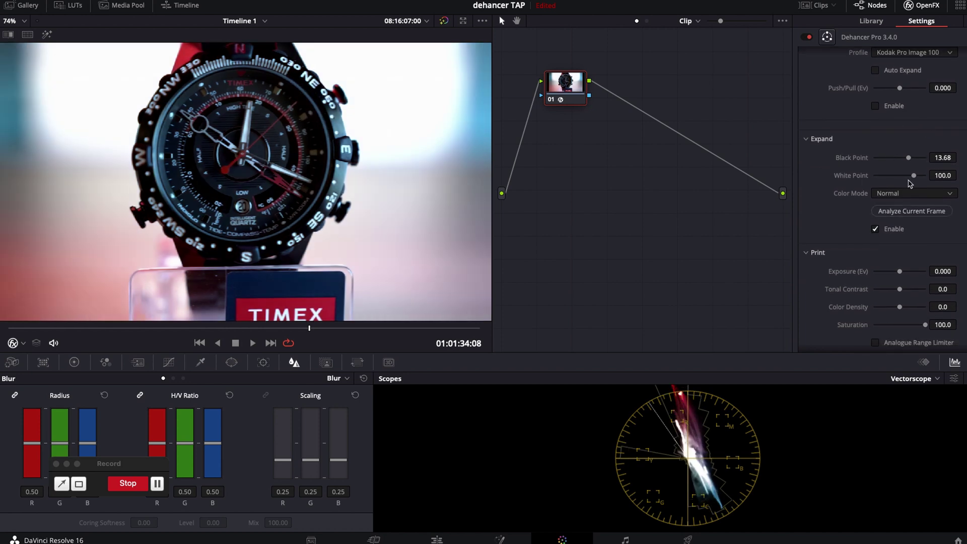
left_click_drag(883, 162, 911, 157)
left_click(902, 212)
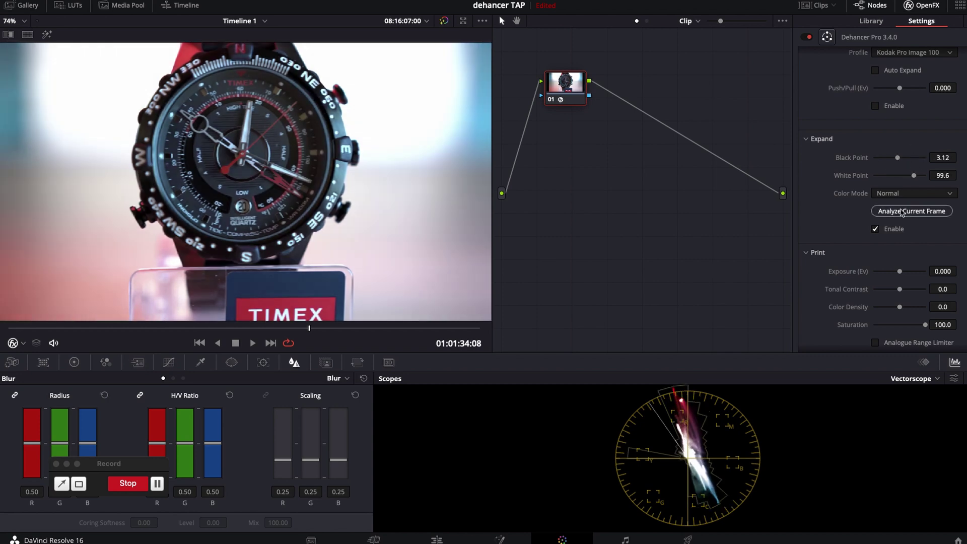
left_click(876, 230)
left_click(876, 230)
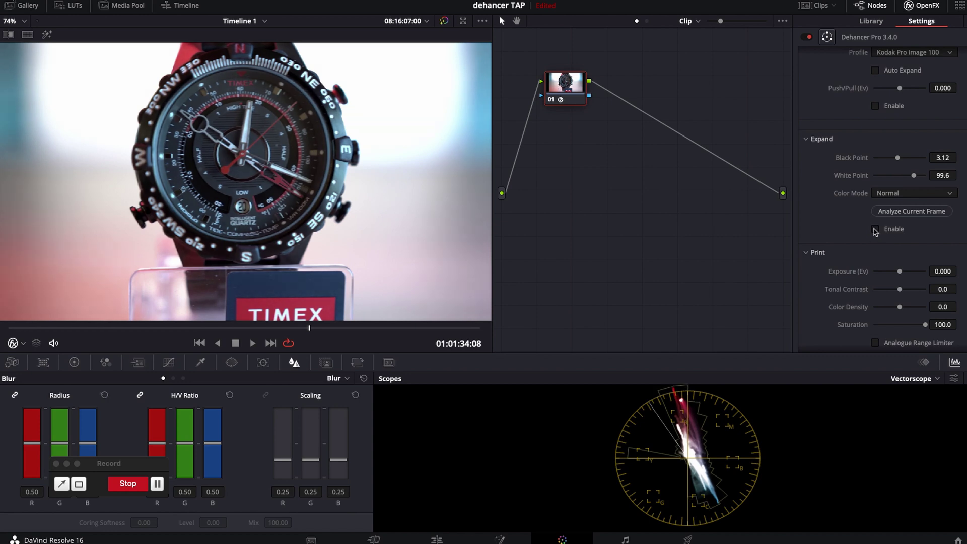
- Set Print contrast 22.5 and color density 53.1, then disable Print
scroll(875, 231, "down", 3)
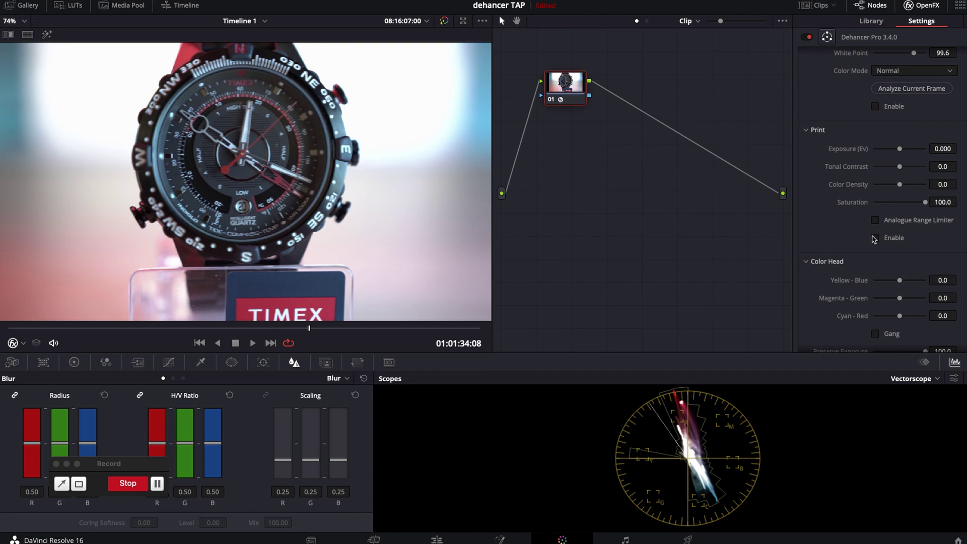
left_click(876, 239)
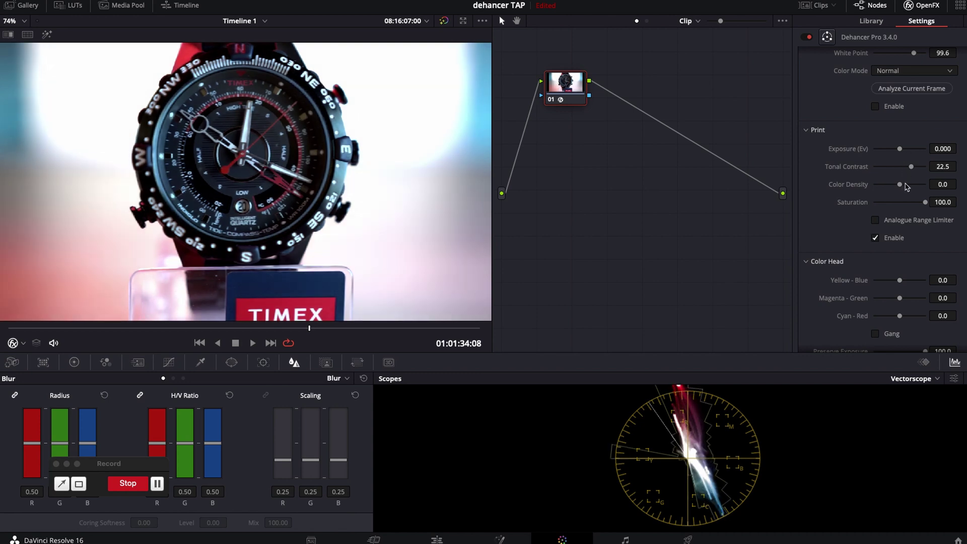
left_click_drag(907, 187, 915, 188)
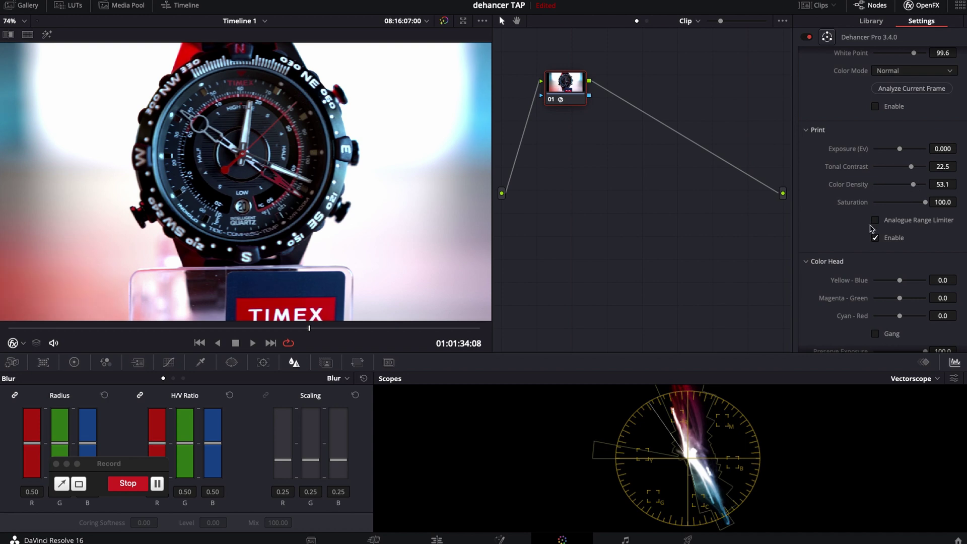
left_click(875, 239)
- Set Color Head Yellow-Blue -9.2, Magenta-Green 12.2, Cyan-Red -7.2, then disable Color Head
scroll(907, 211, "down", 4)
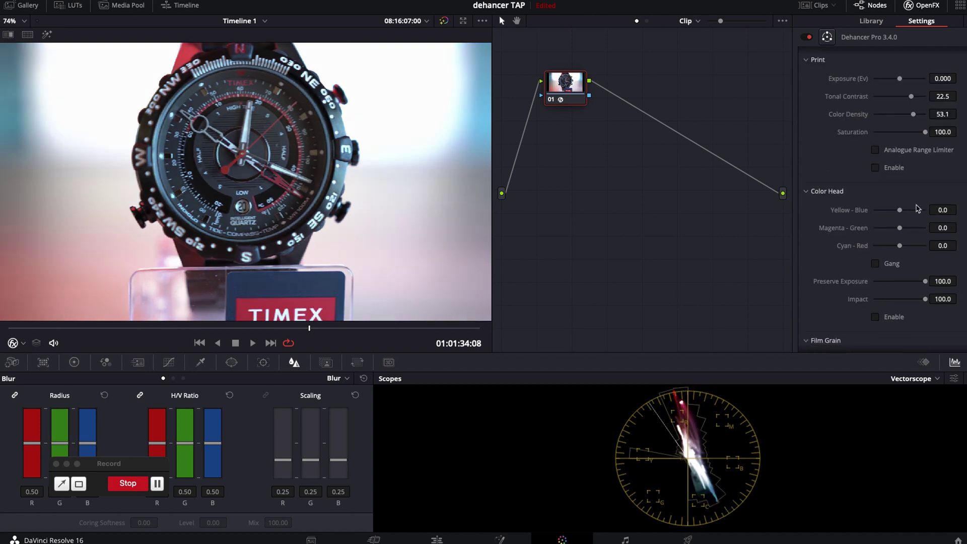
scroll(882, 245, "down", 2)
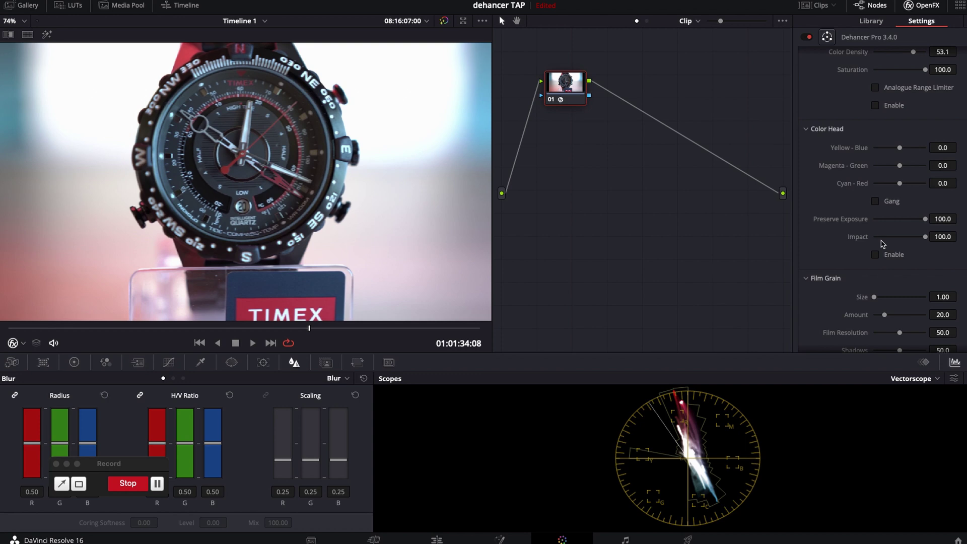
left_click(896, 149)
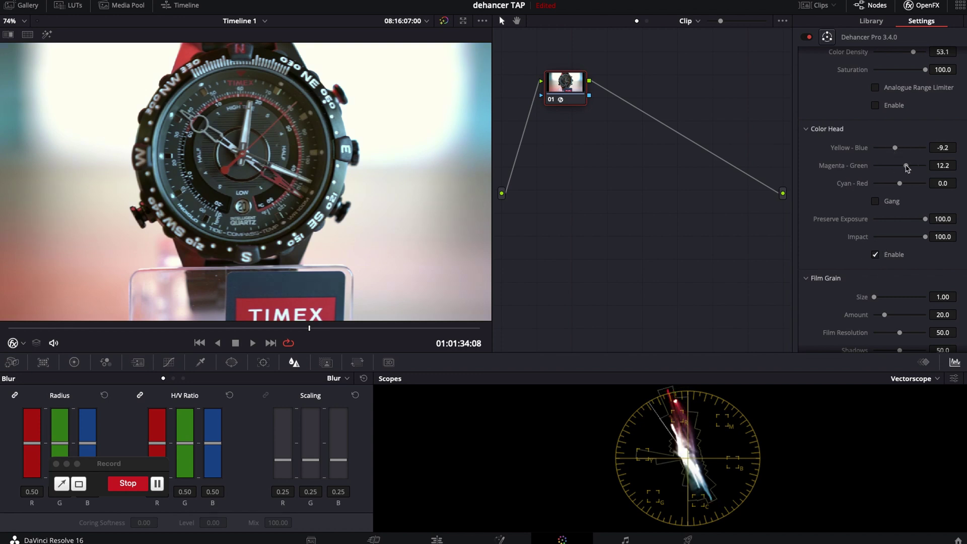
left_click(897, 185)
left_click(875, 254)
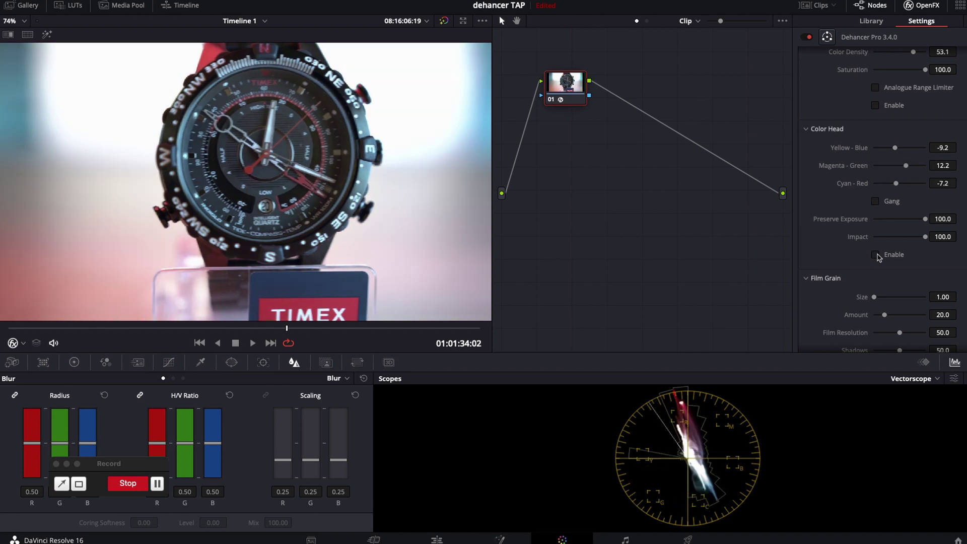
- Enlarge the film grain size, then switch Film Grain off
scroll(878, 257, "down", 6)
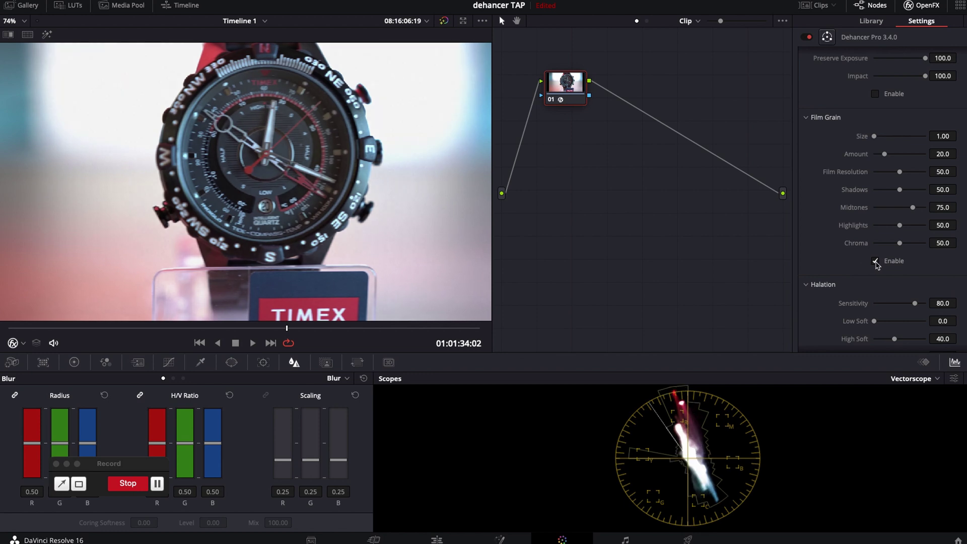
left_click(901, 138)
left_click_drag(901, 137, 918, 137)
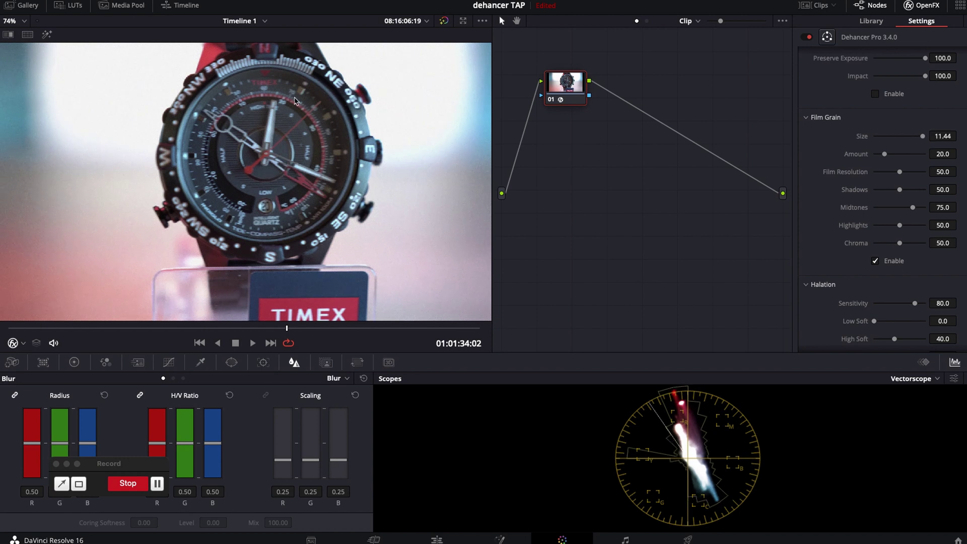
left_click(875, 261)
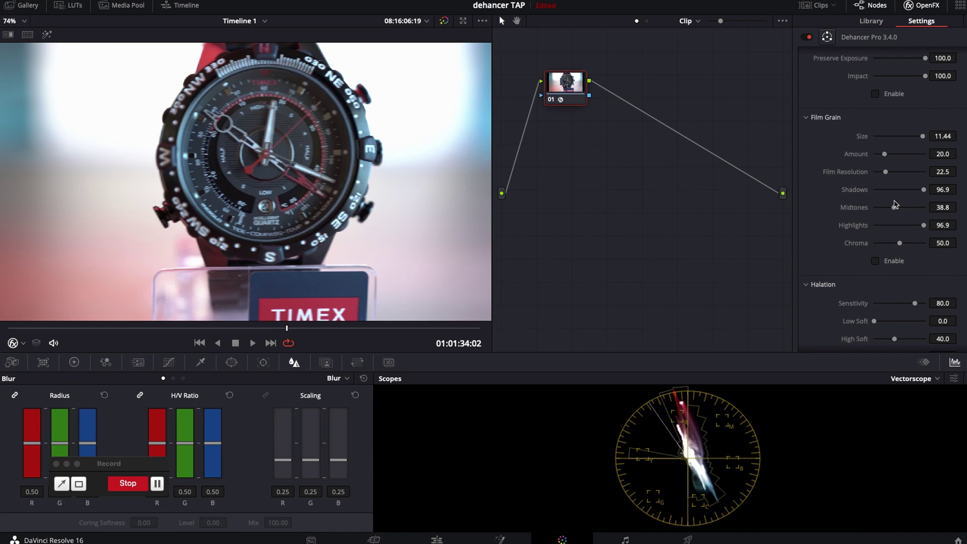
- Enable Halation via mask view: Sensitivity 100, High Soft 100, Diffusion 49, Scattering 28.5, Impact 40.8
scroll(896, 204, "down", 5)
scroll(896, 204, "down", 4)
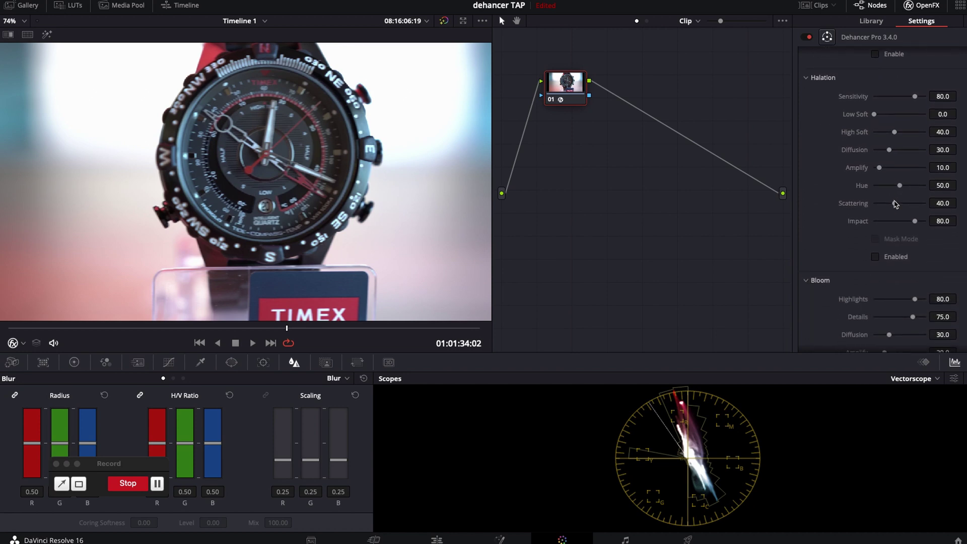
left_click(877, 258)
left_click(878, 240)
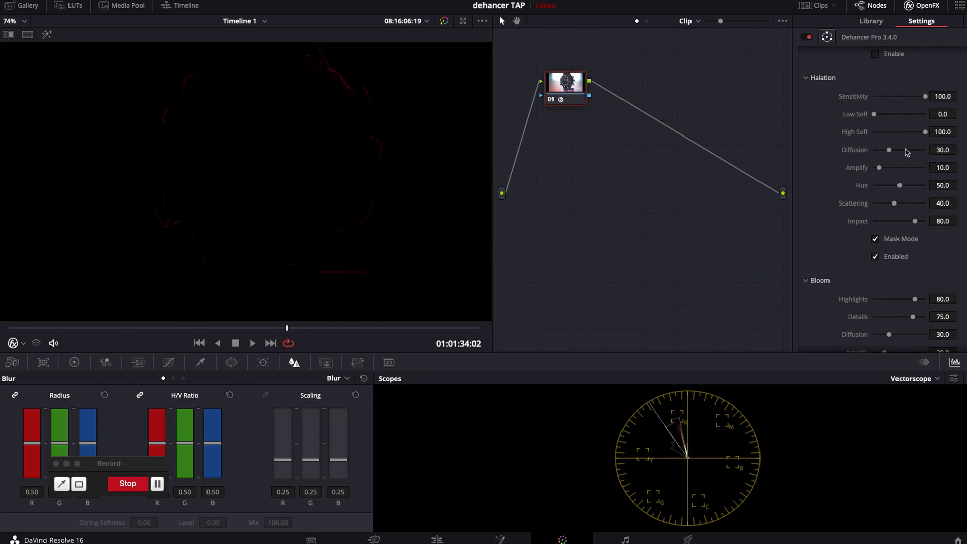
left_click_drag(906, 152, 899, 171)
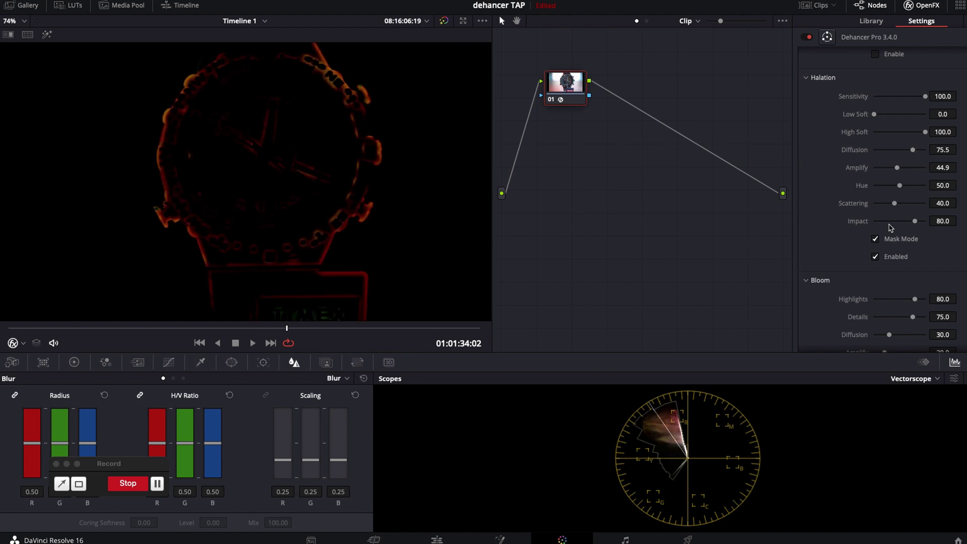
left_click(877, 240)
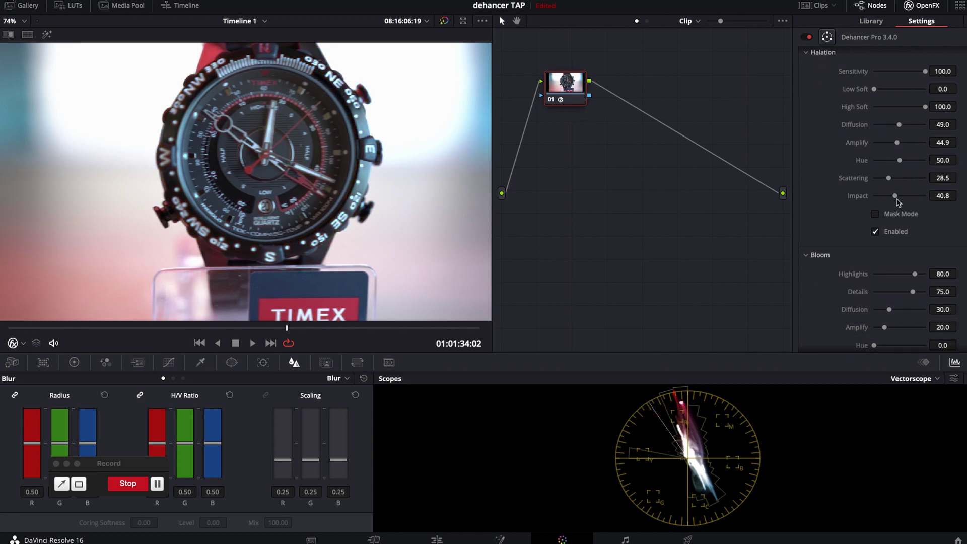
- Switch Halation off and turn Bloom on
scroll(899, 203, "down", 3)
scroll(900, 203, "down", 3)
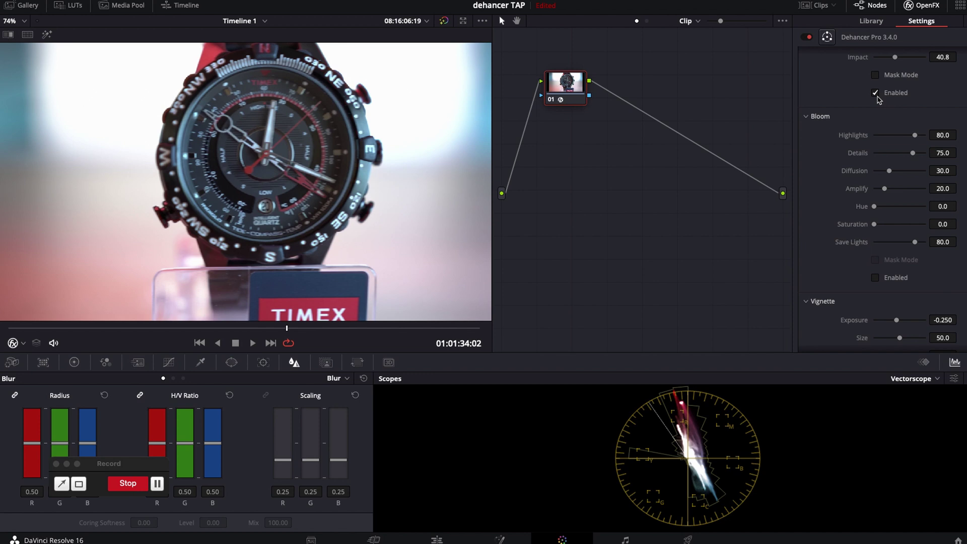
left_click(876, 93)
scroll(879, 177, "down", 2)
left_click(876, 239)
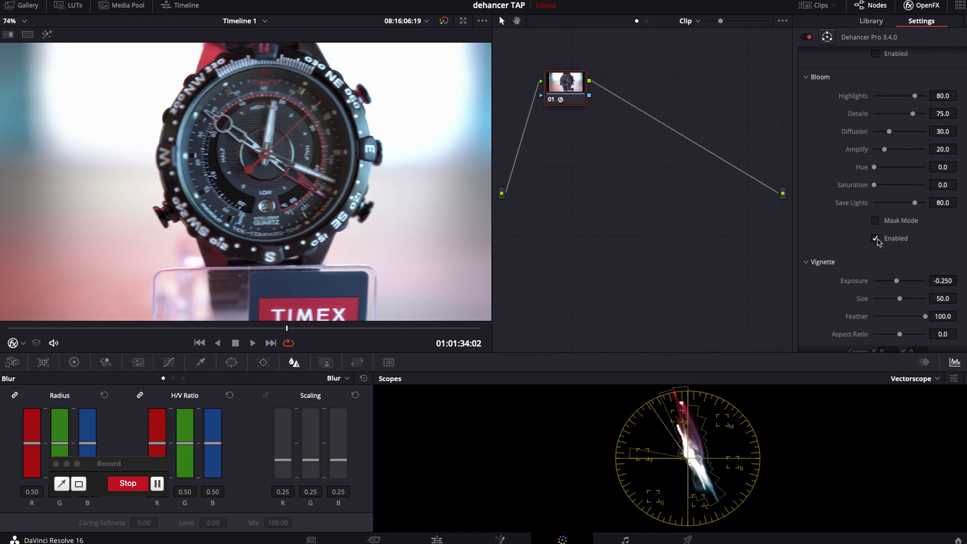
- Preview the Bloom mask with Highlights at 94.9, then compare and leave Bloom off
left_click(876, 221)
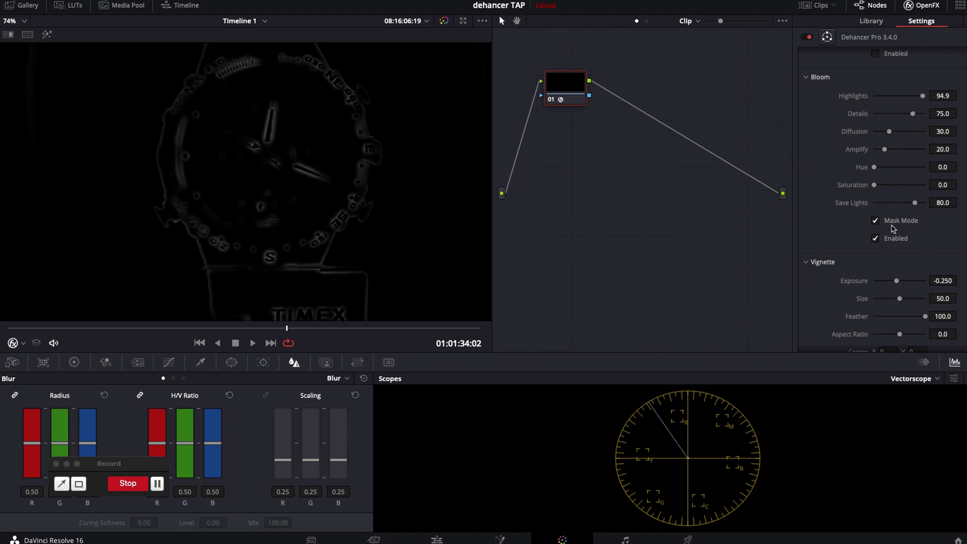
left_click(875, 220)
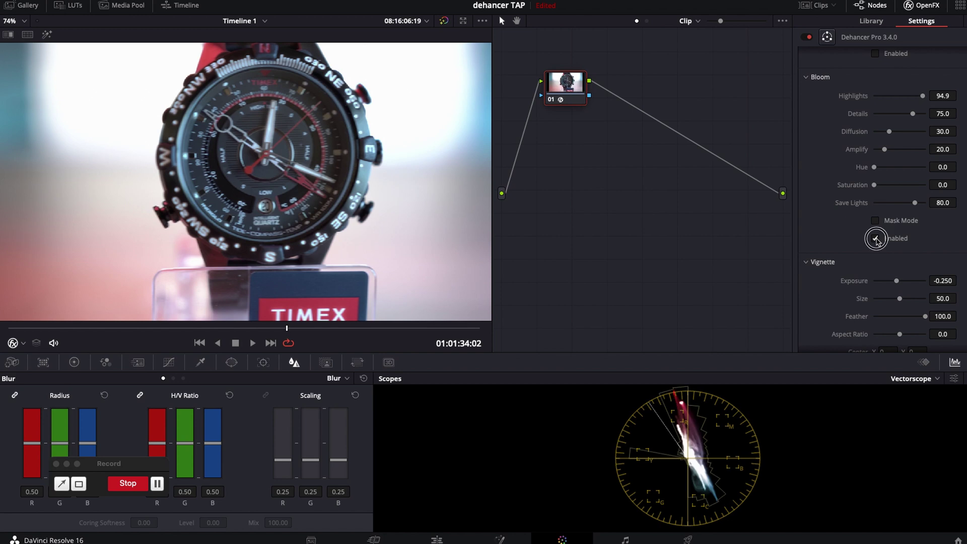
left_click(876, 239)
left_click(876, 239)
left_click(876, 238)
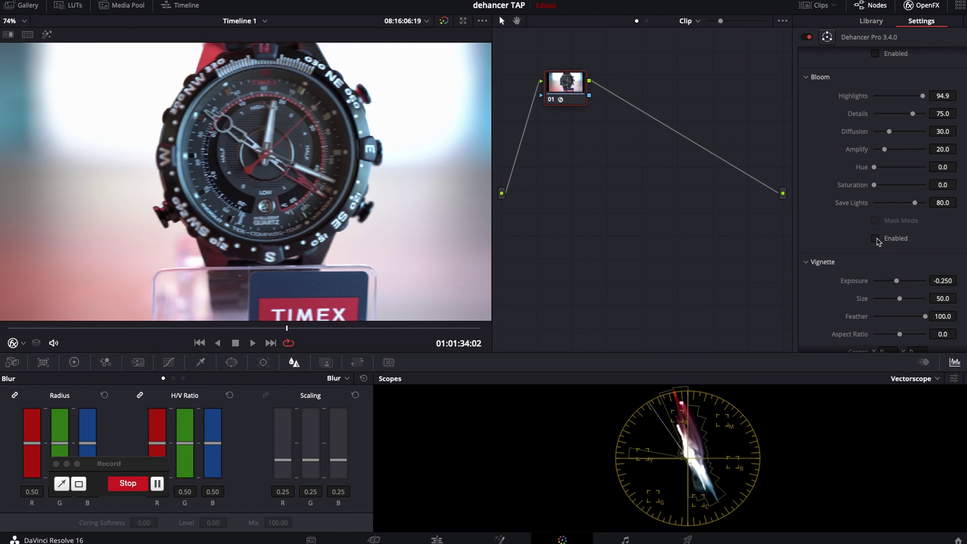
- Enable Dehancer's Vignette with Size 71.4 and Exposure -0.776
scroll(878, 241, "down", 4)
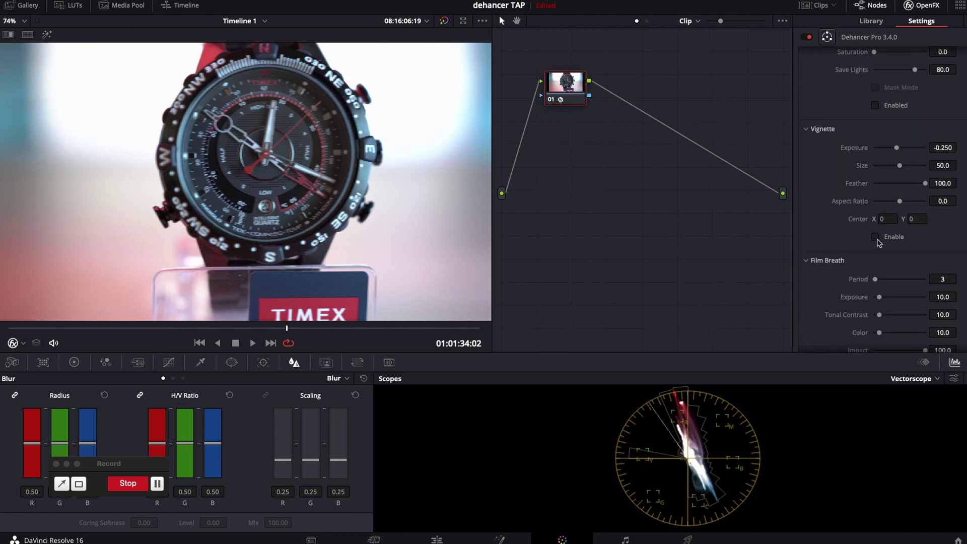
left_click(877, 239)
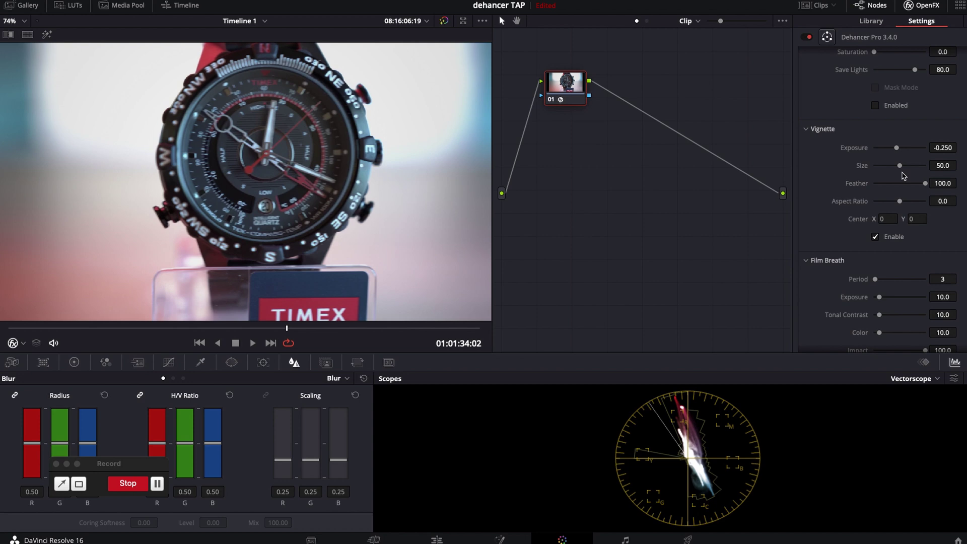
left_click(911, 166)
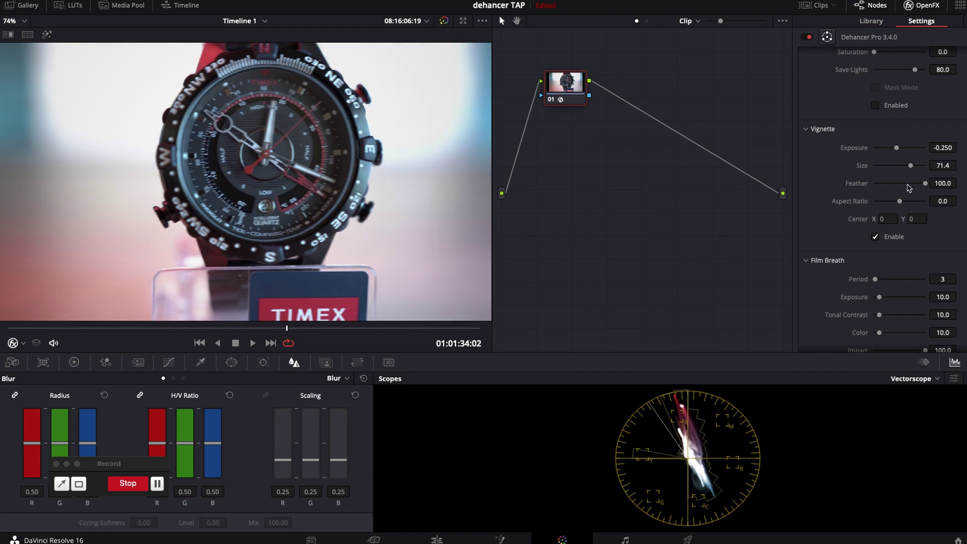
left_click_drag(896, 148, 887, 150)
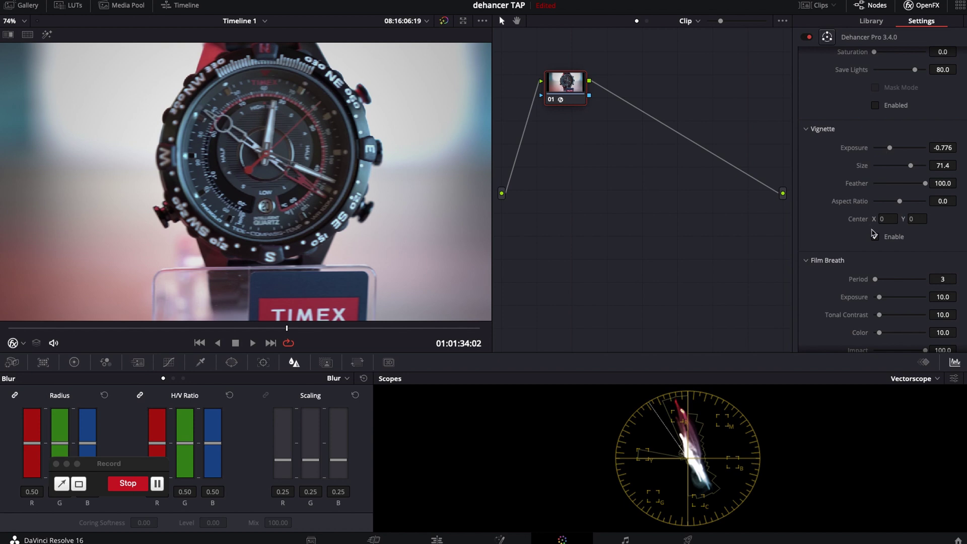
- Toggle the vignette off and on to compare, then leave it switched off
left_click(876, 237)
left_click(876, 237)
left_click(875, 237)
scroll(877, 242, "down", 5)
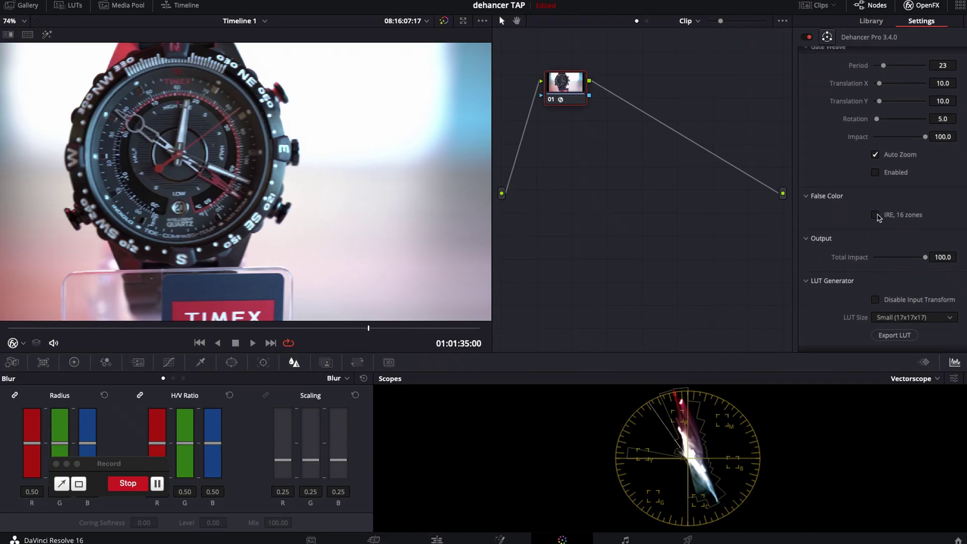
- Preview the image as 'IRE, 16 zones' false colour, then turn it off
left_click(876, 215)
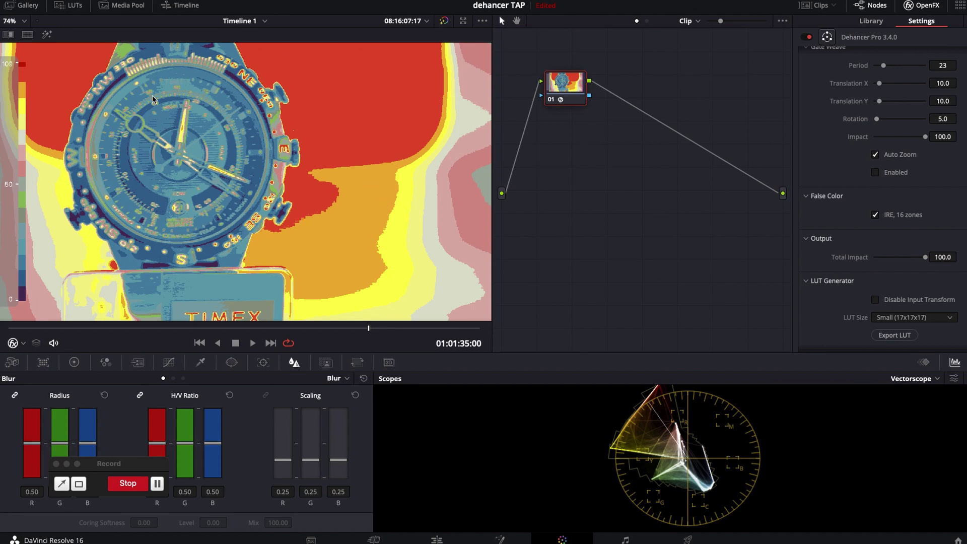
left_click(875, 215)
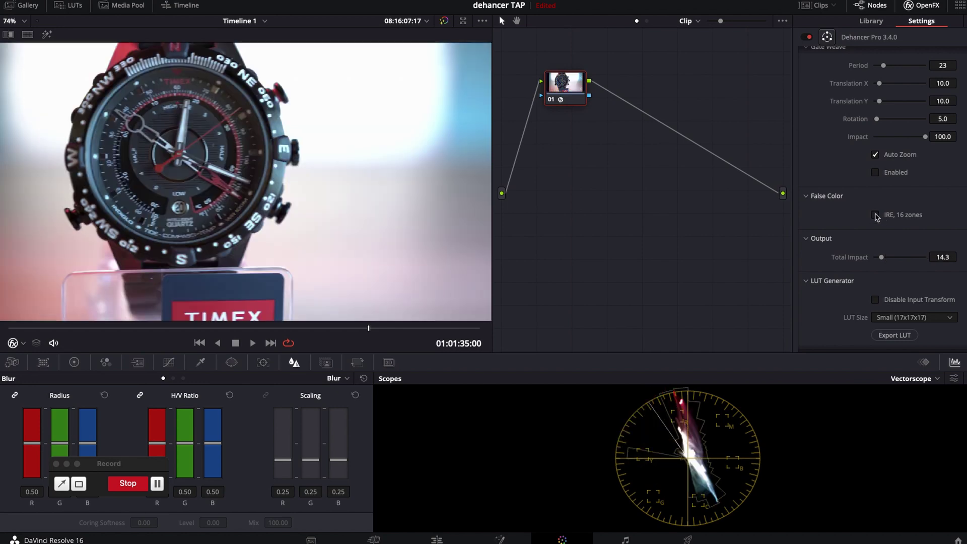
scroll(904, 255, "down", 1)
scroll(899, 249, "down", 1)
- Restore Output Total Impact to 100 and set LUT Size to Normal (33x33x33)
left_click_drag(883, 223, 893, 218)
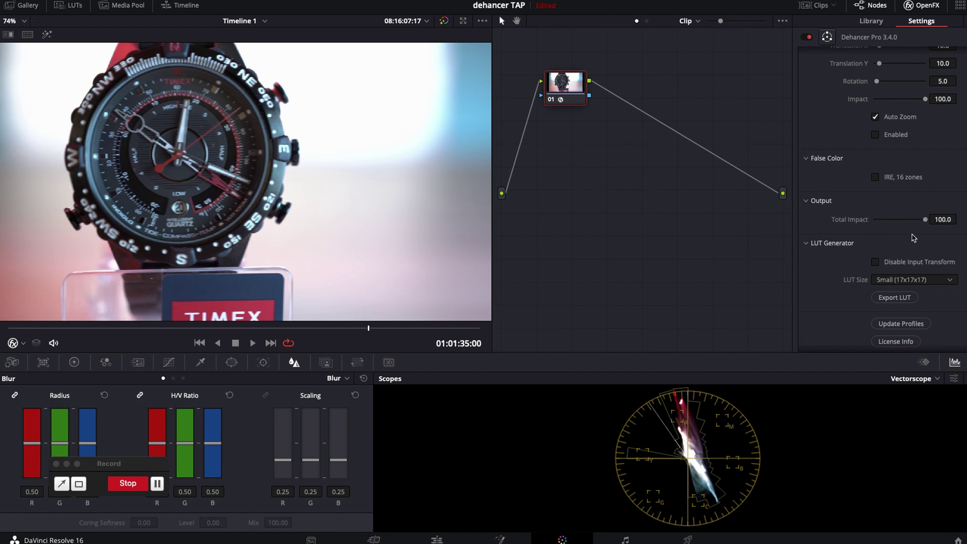
scroll(913, 237, "down", 1)
left_click(912, 278)
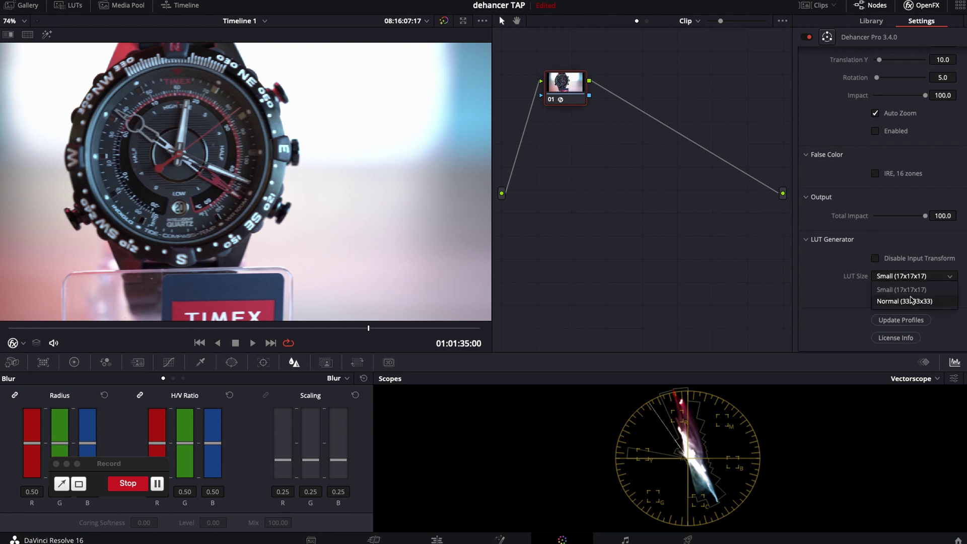
left_click(907, 289)
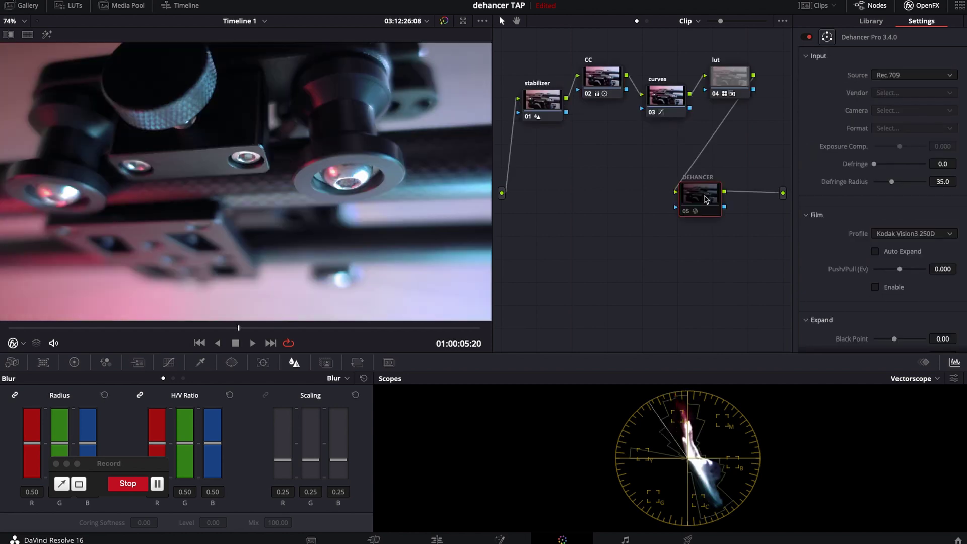
- Select the second clip's node 05 DEHANCER and bring its Bloom settings into view
left_click(687, 214)
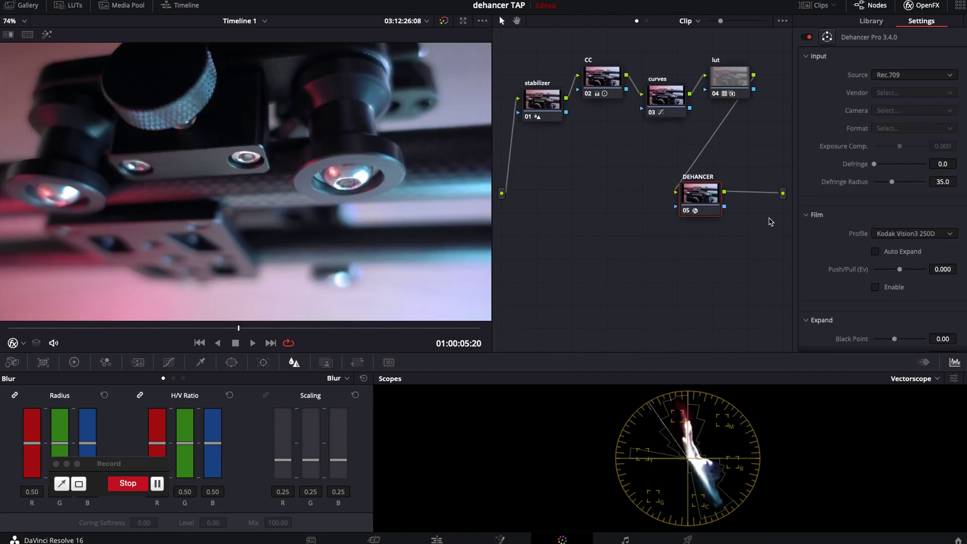
scroll(895, 182, "down", 15)
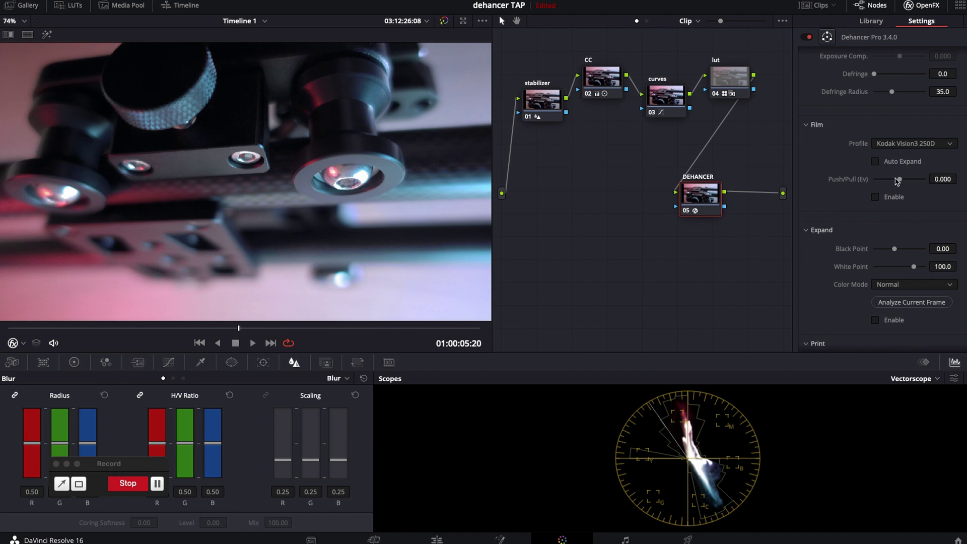
scroll(897, 182, "down", 15)
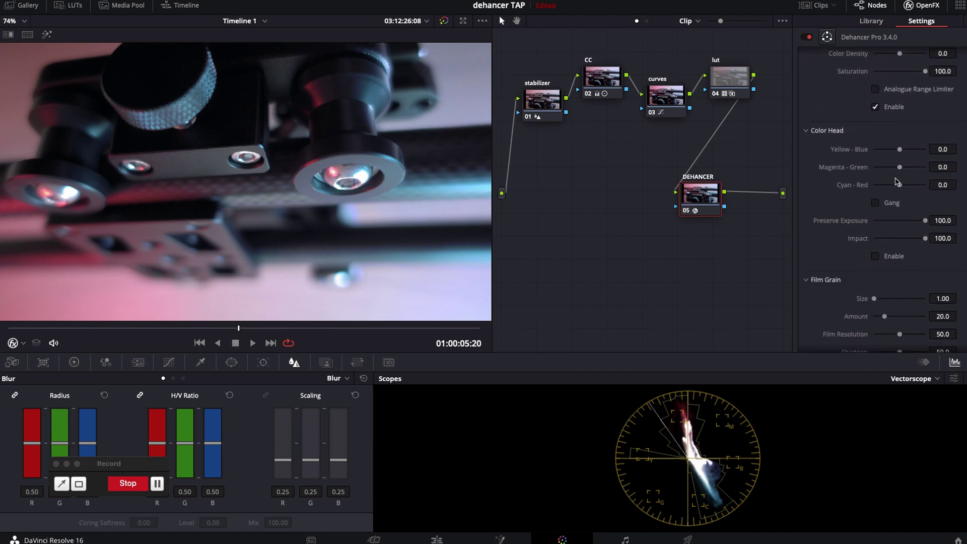
scroll(896, 182, "down", 5)
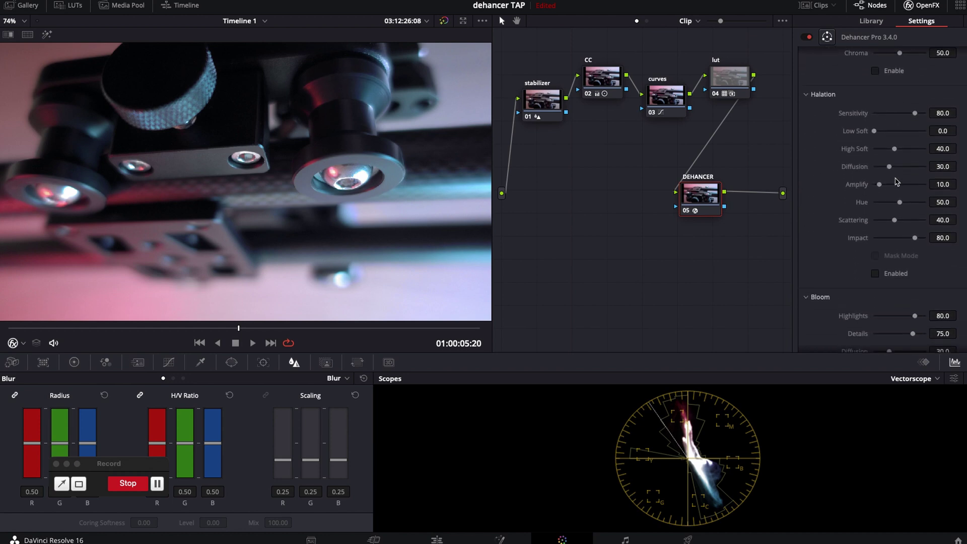
scroll(841, 295, "down", 5)
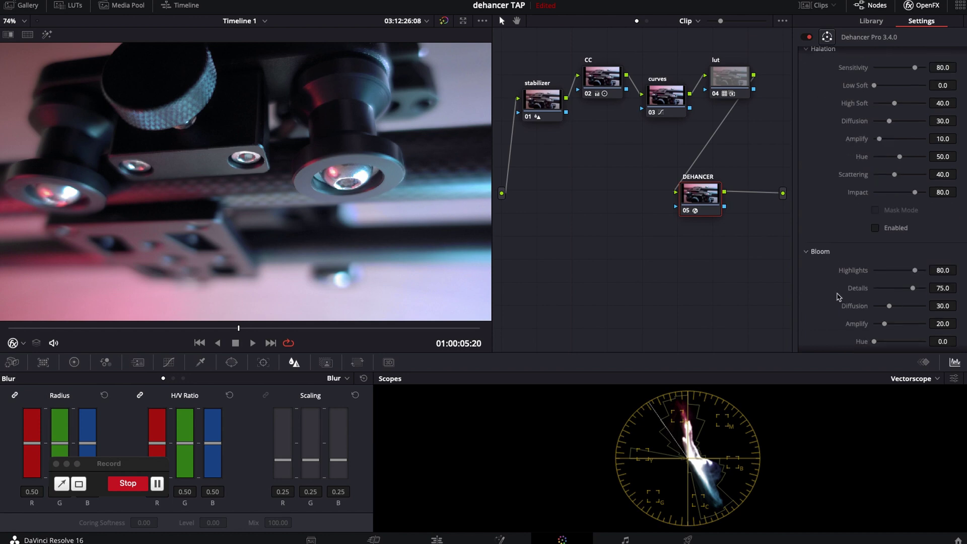
- Enable Bloom with Highlights 89.8, Details 82.7 and Diffusion 66.3, with Mask Mode off
left_click(875, 243)
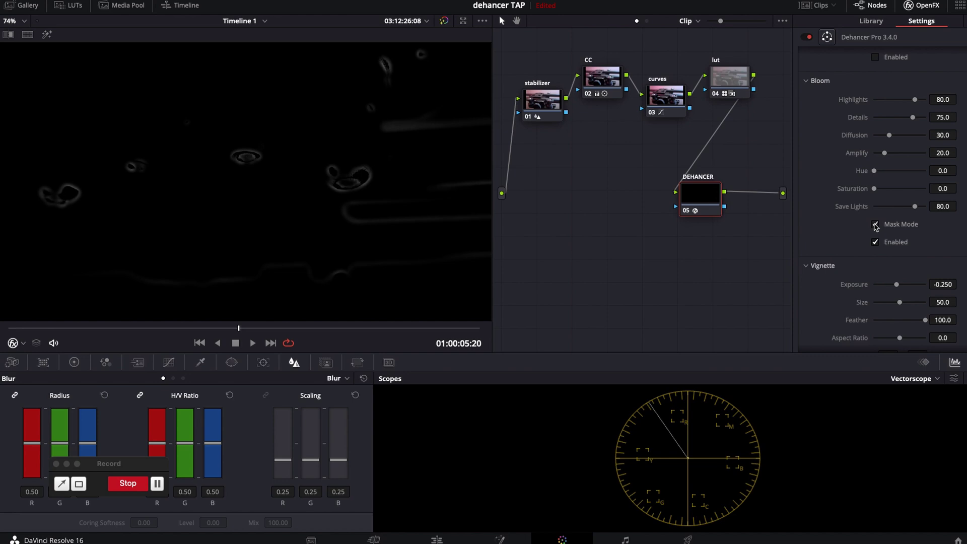
left_click(920, 100)
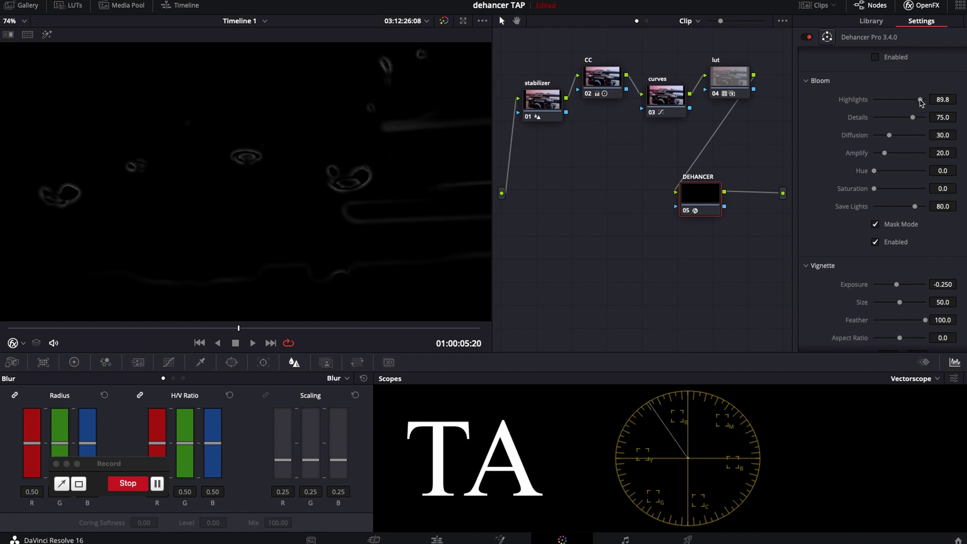
left_click(917, 118)
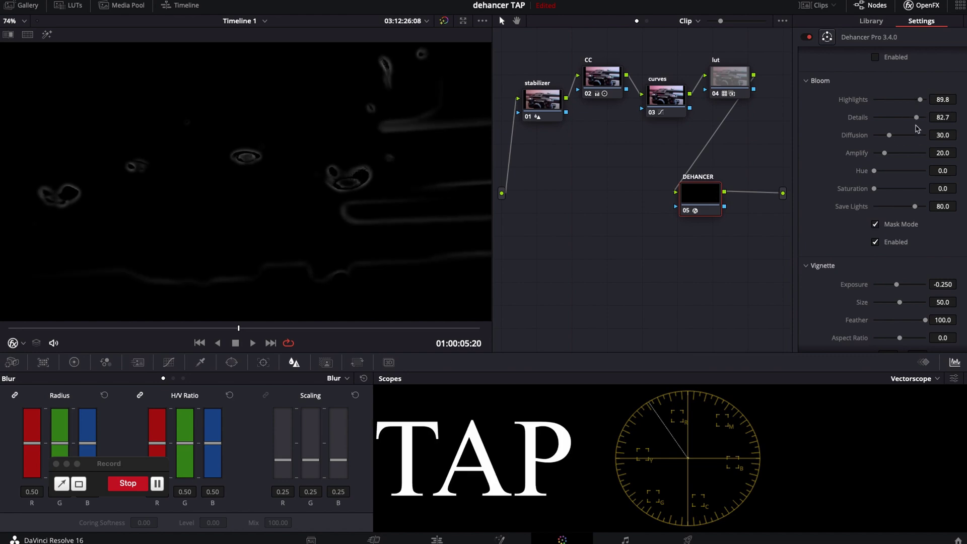
left_click(903, 136)
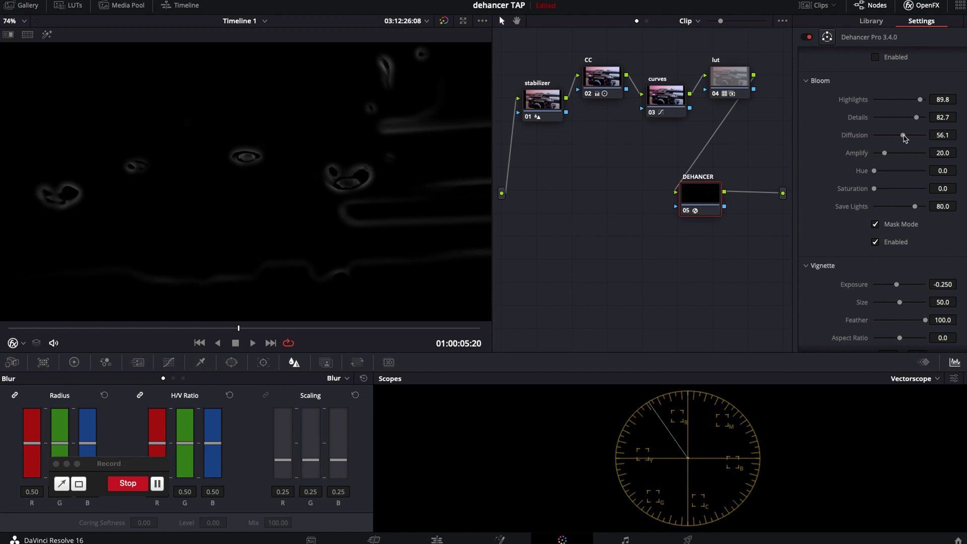
left_click(875, 224)
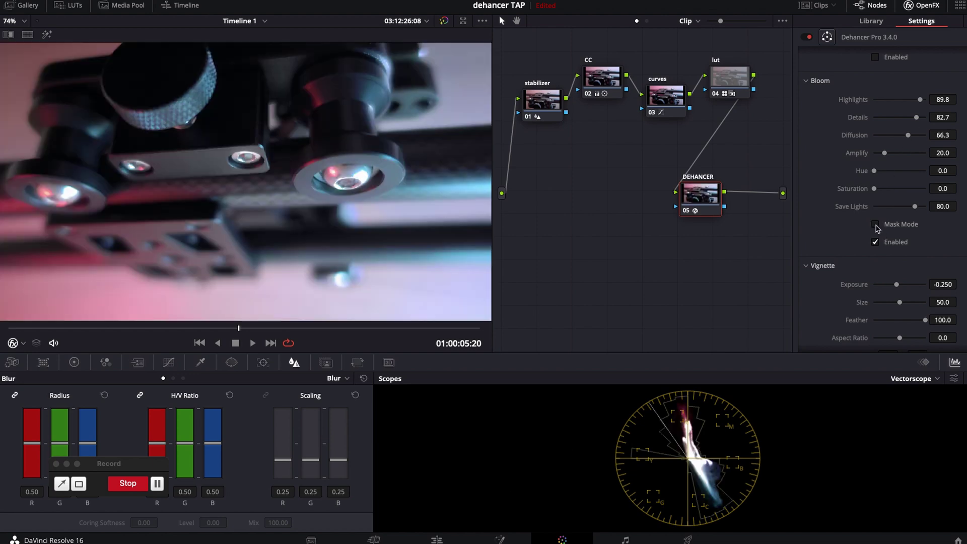